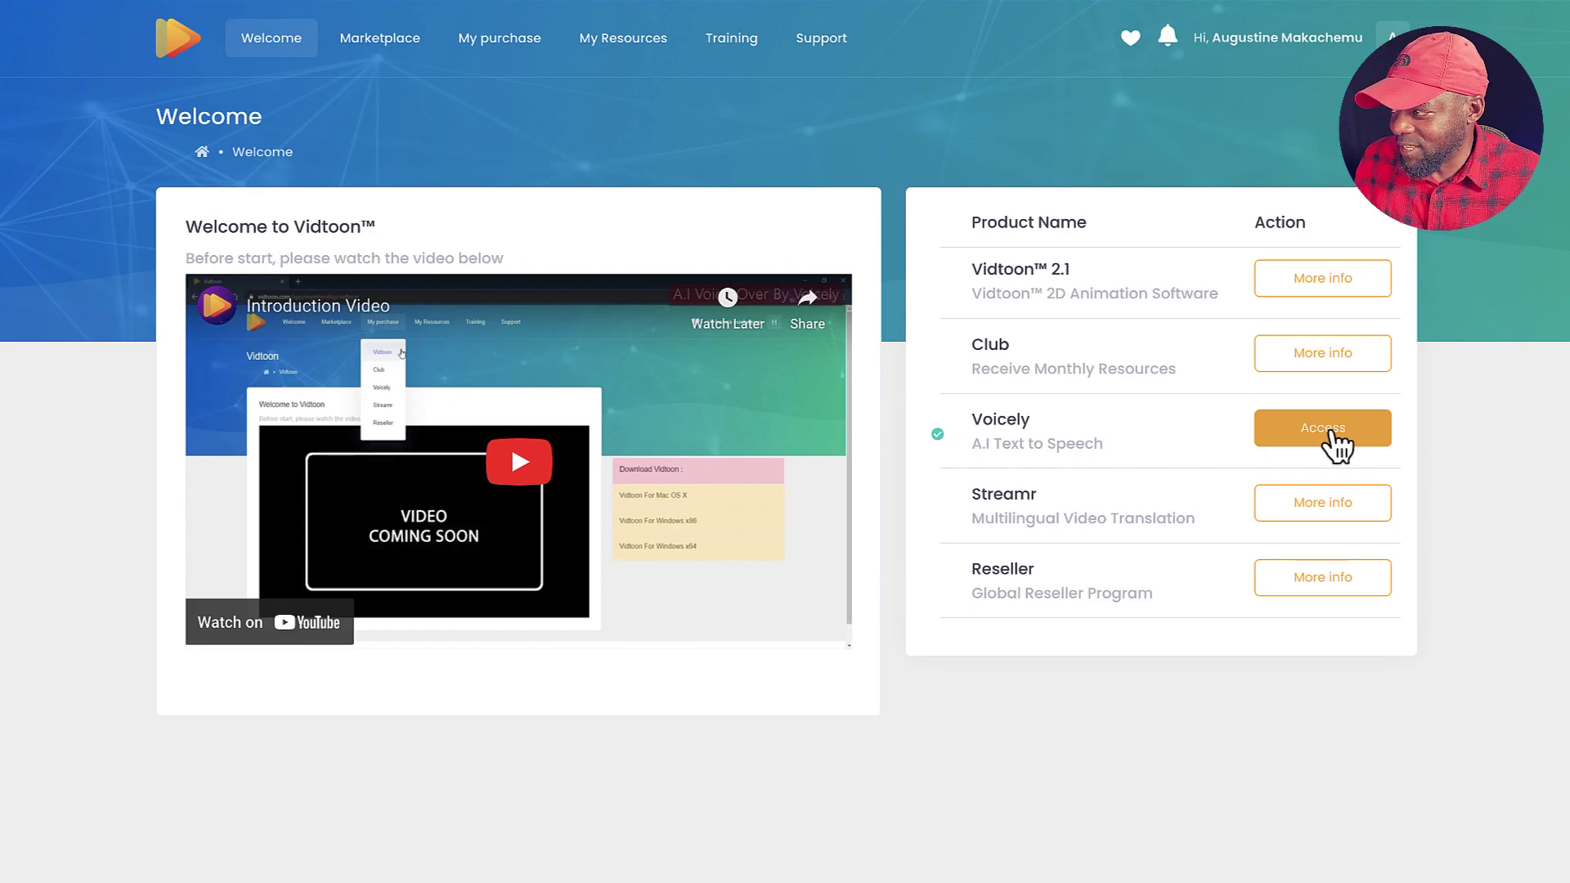
# - Open Voicely from the Vidtoon dashboard's Product Name list
pyautogui.click(1333, 433)
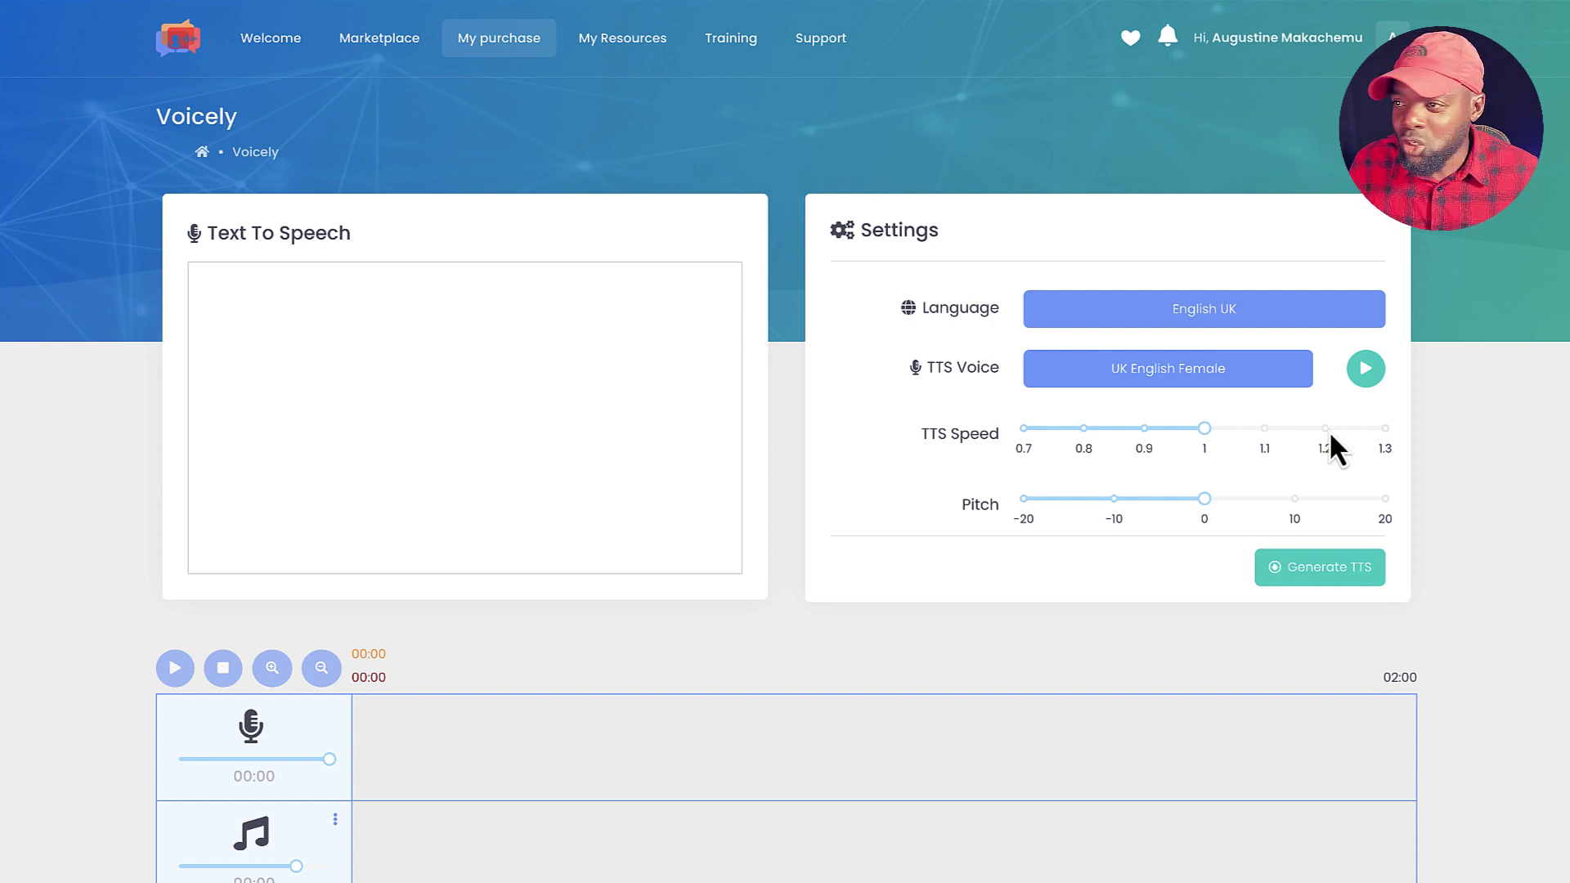
# - Paste the farm-fresh chicken ad script and browse the languages, leaving English UK selected
pyautogui.click(536, 316)
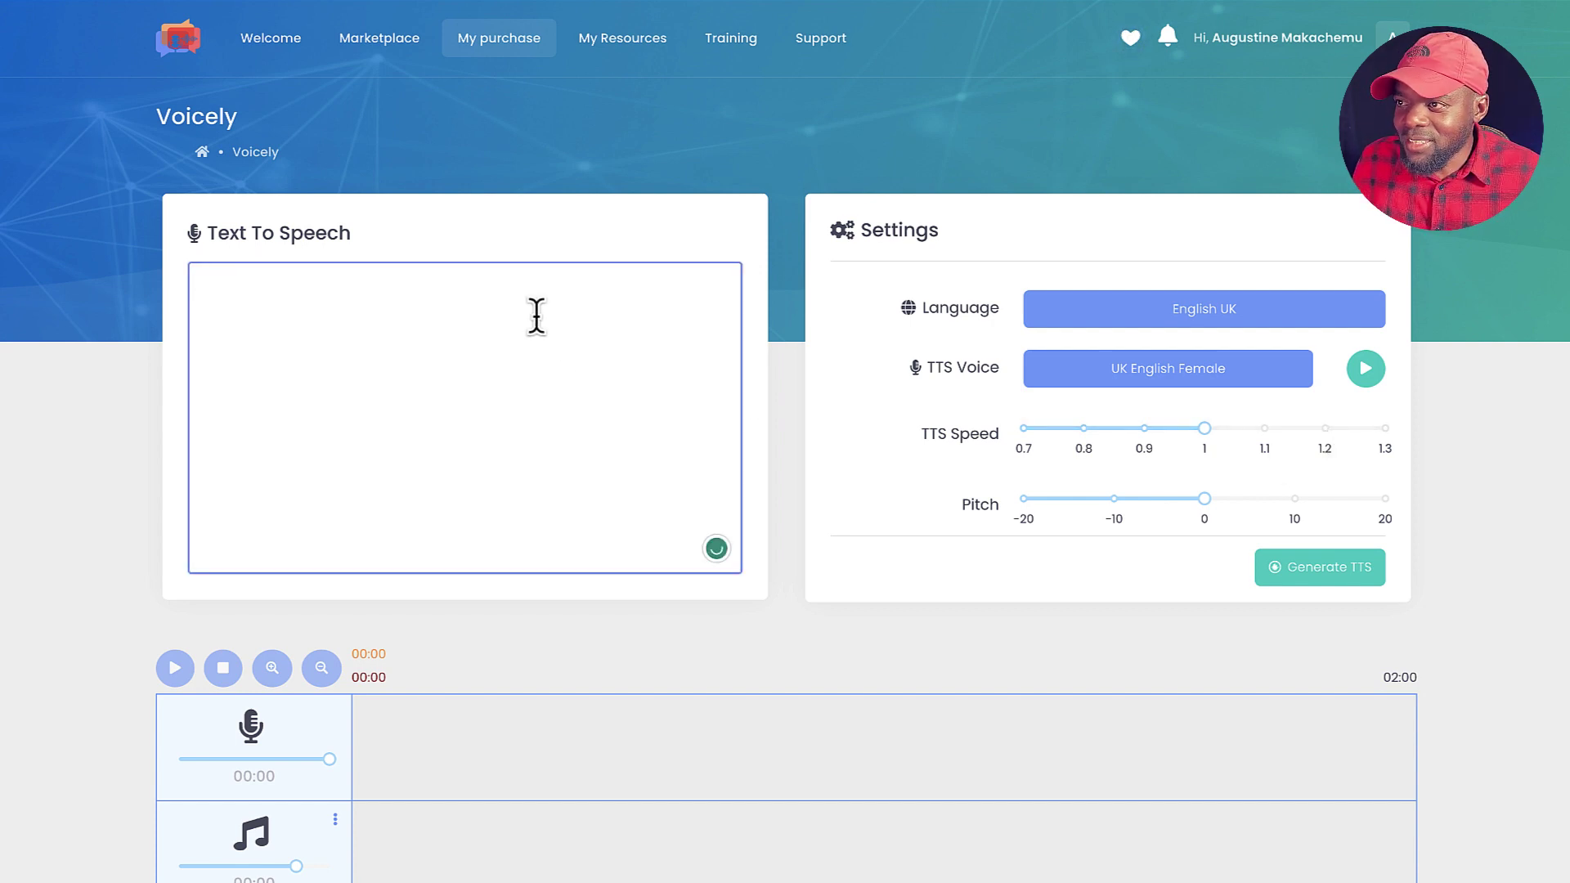
pyautogui.write("Introducing our farm-fresh, free-range chickens and eggs, straight from our farm to your table!  At Stevenson Farm, we believe that good food starts with happy animals. That's why we've dedicated ourselves to raising our chickens in the most natural and ethical way possible. Our free-range chickens enjoy a life of freedom and happiness, resulting in tastier, healthier, and more nutritious eggs and meat.")
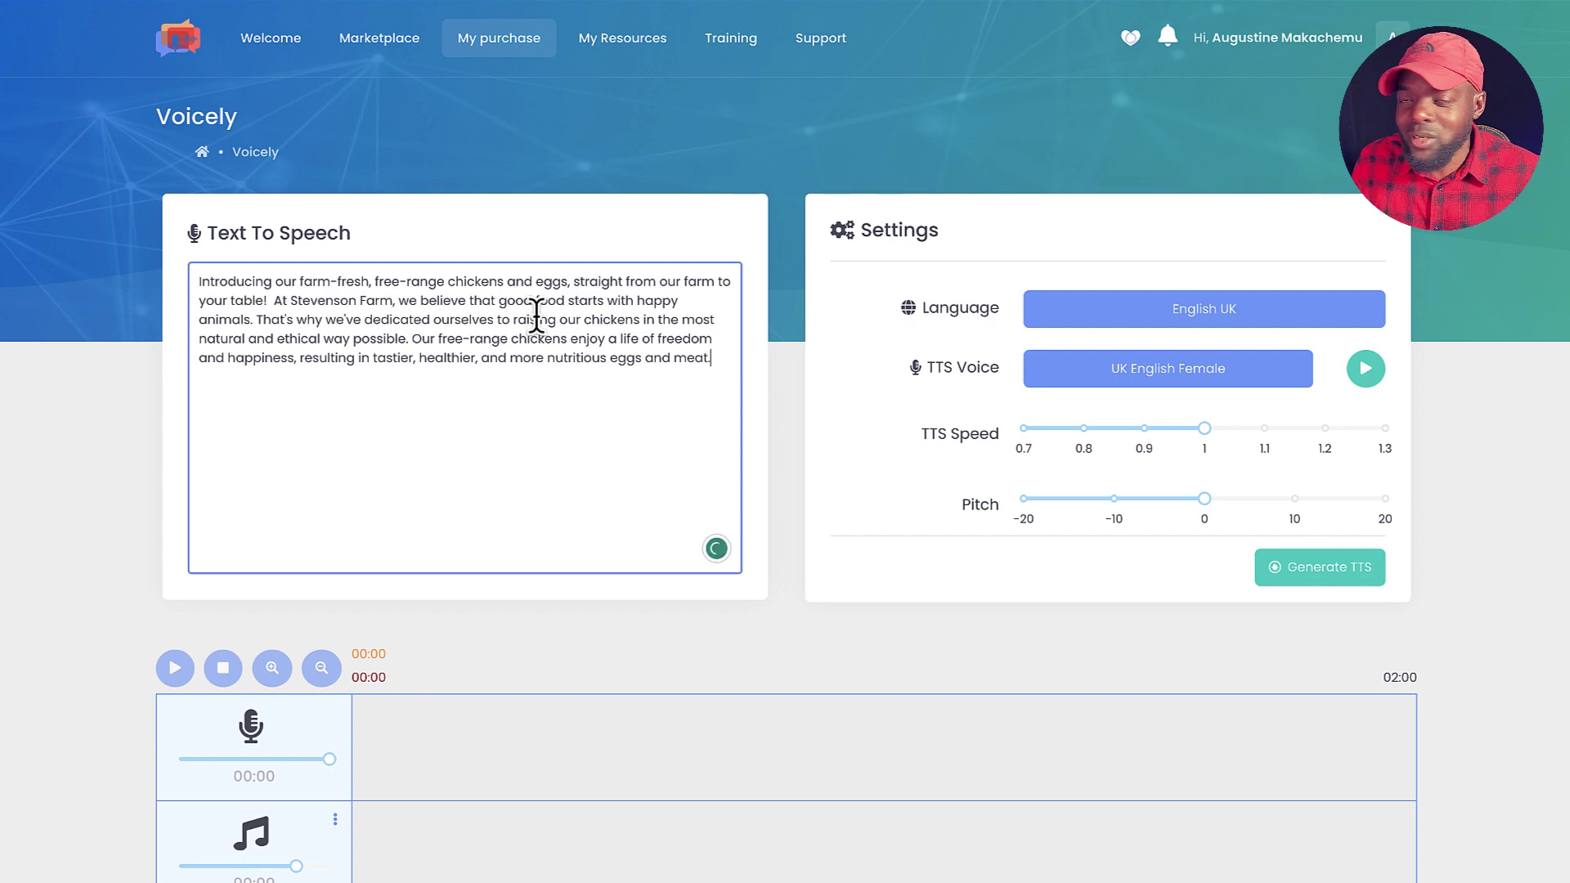
pyautogui.click(1190, 323)
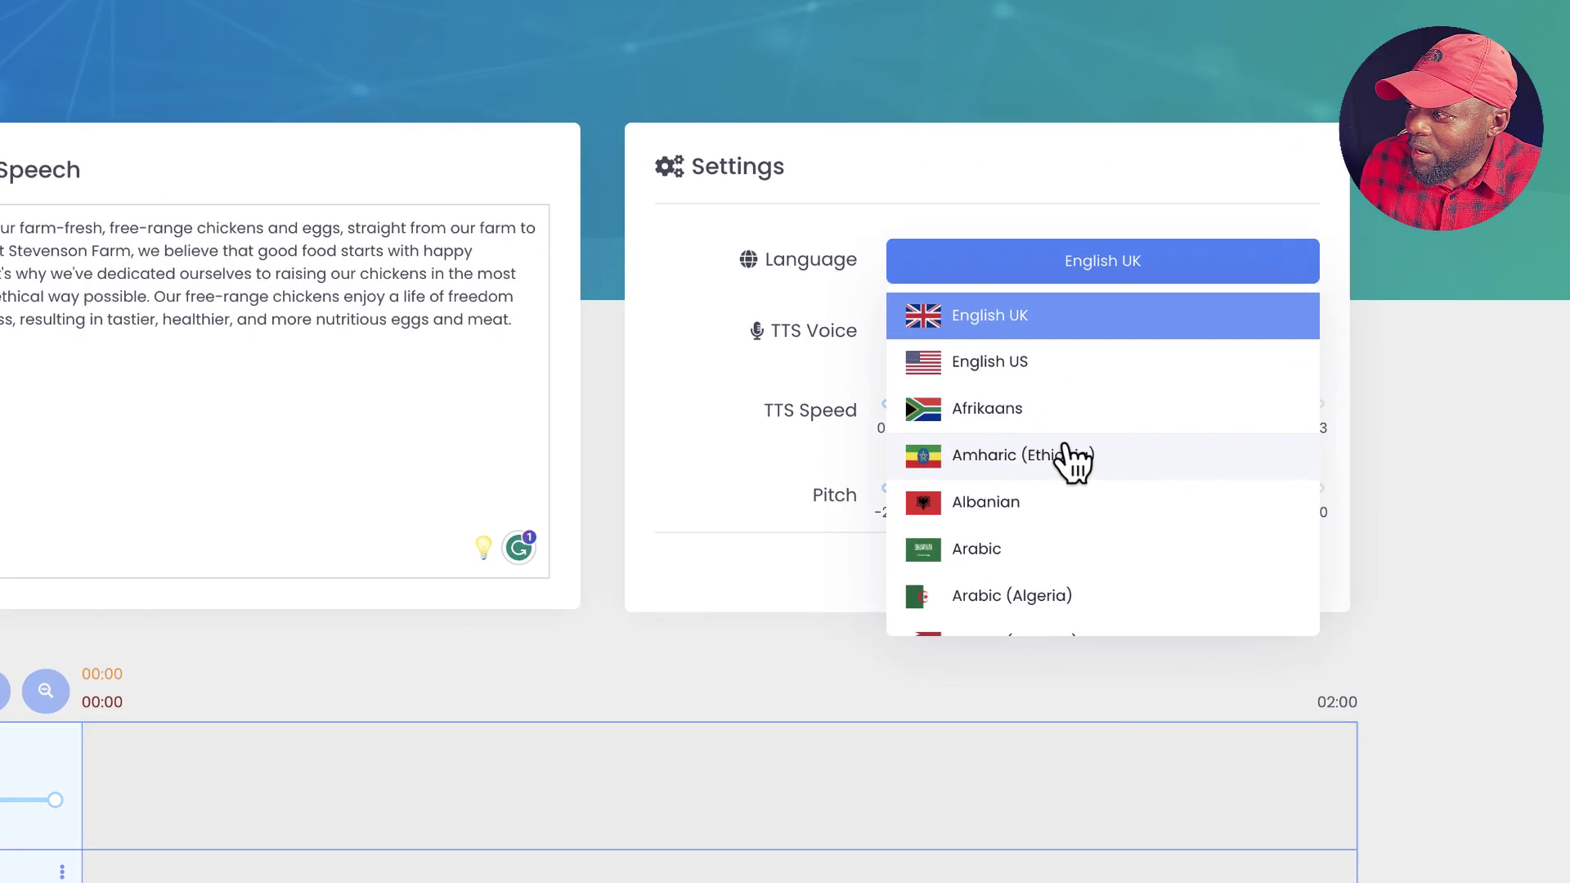
pyautogui.scroll(-3, 1178, 472)
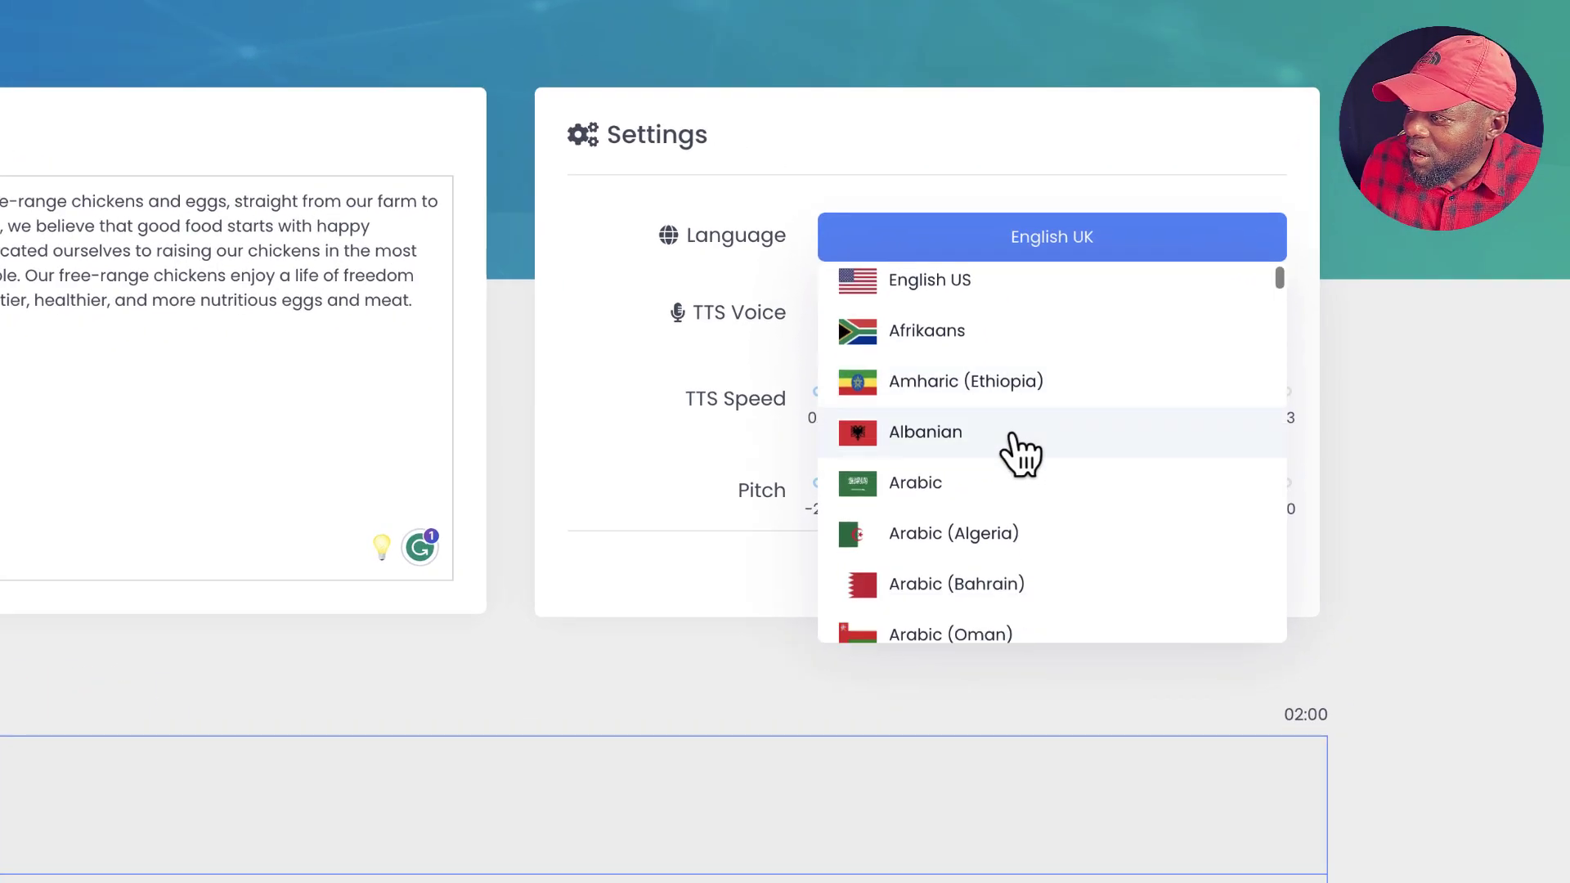
pyautogui.scroll(-3, 1018, 442)
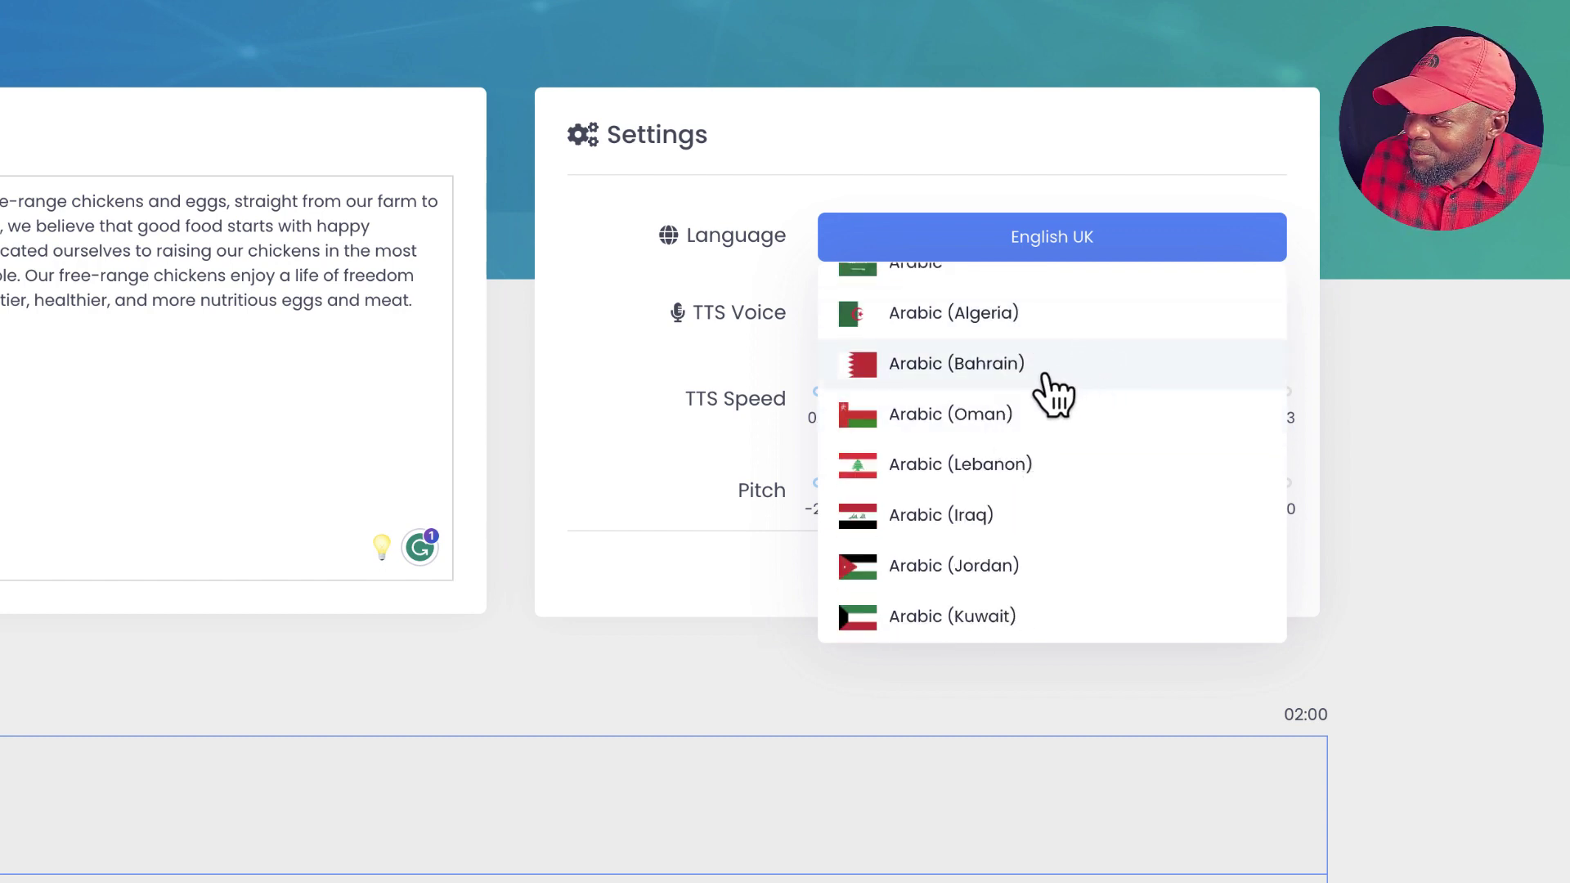
pyautogui.scroll(-10, 1053, 397)
pyautogui.scroll(-15, 1053, 403)
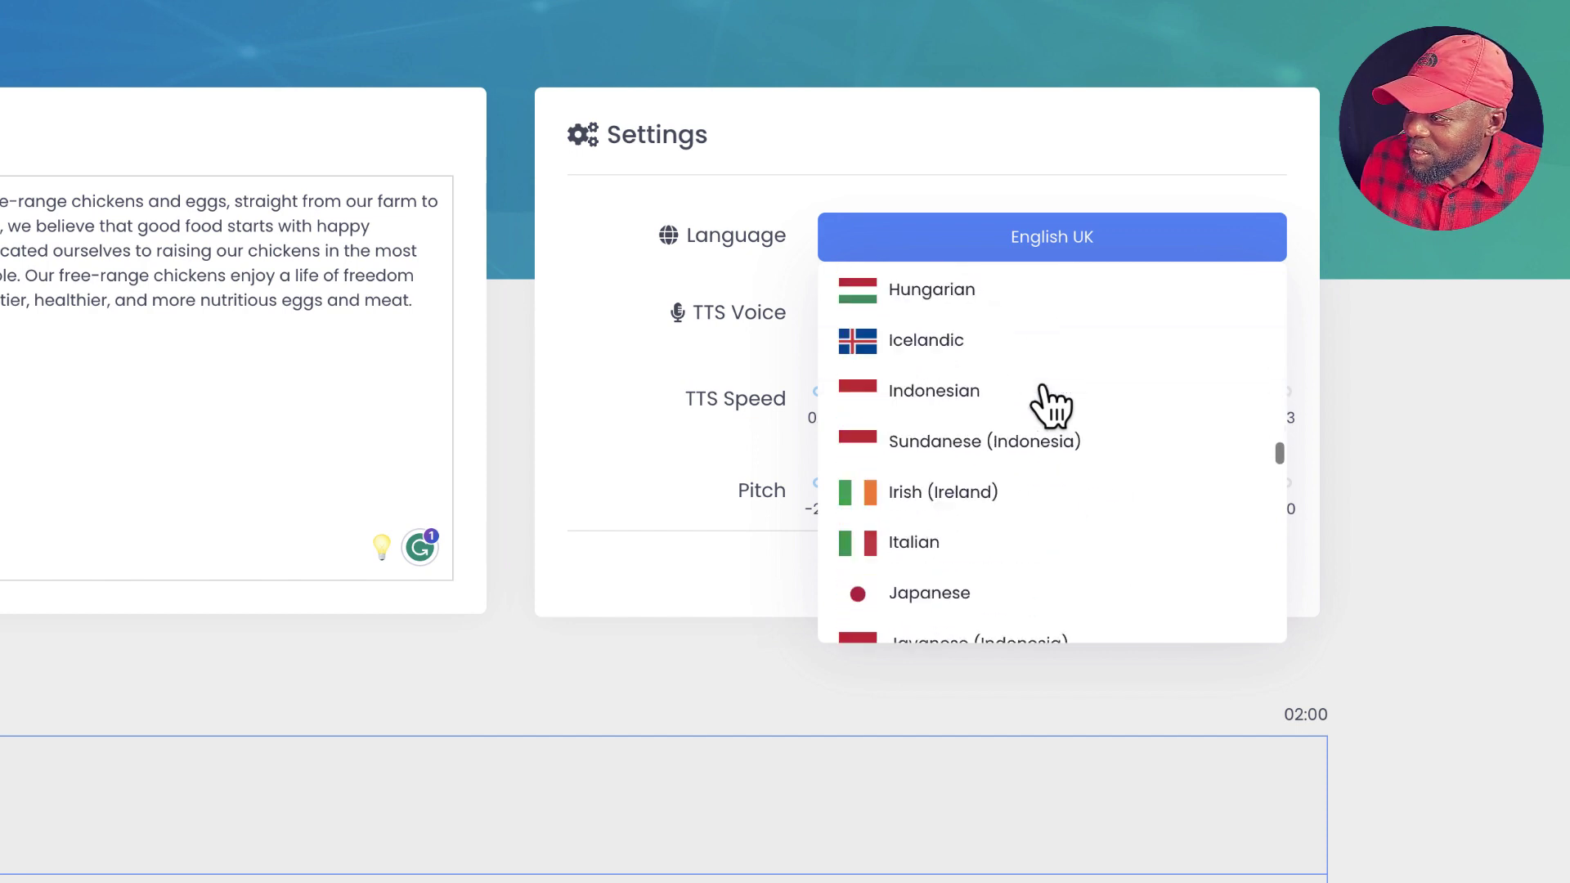
pyautogui.scroll(-5, 1053, 403)
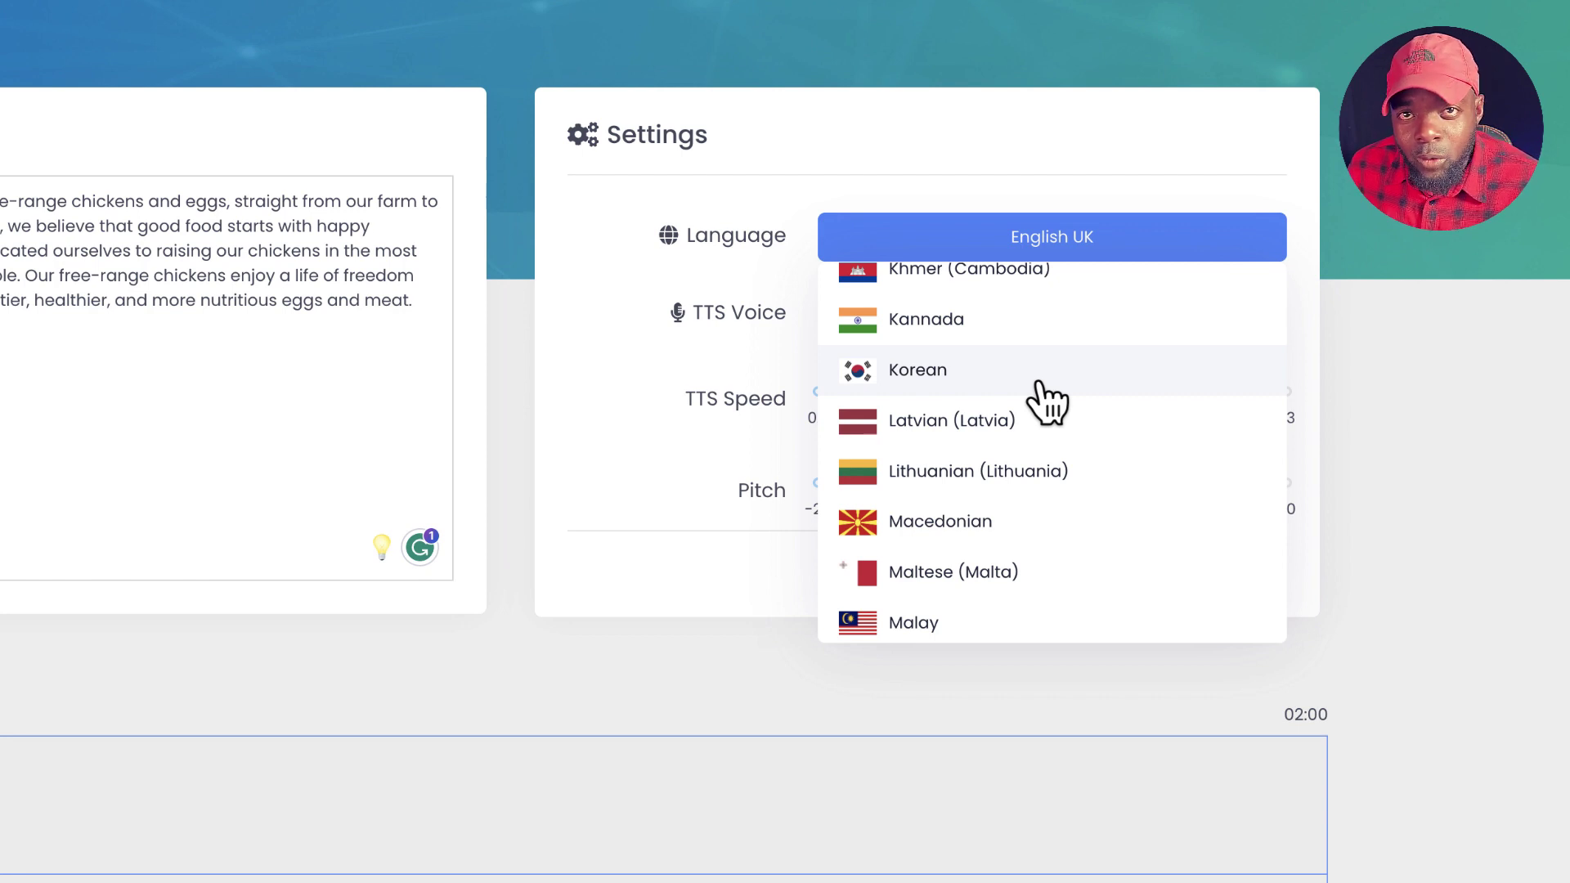
pyautogui.scroll(8, 1047, 401)
# - Preview the UK English Female voice at speed 1 and pitch 0
pyautogui.click(983, 157)
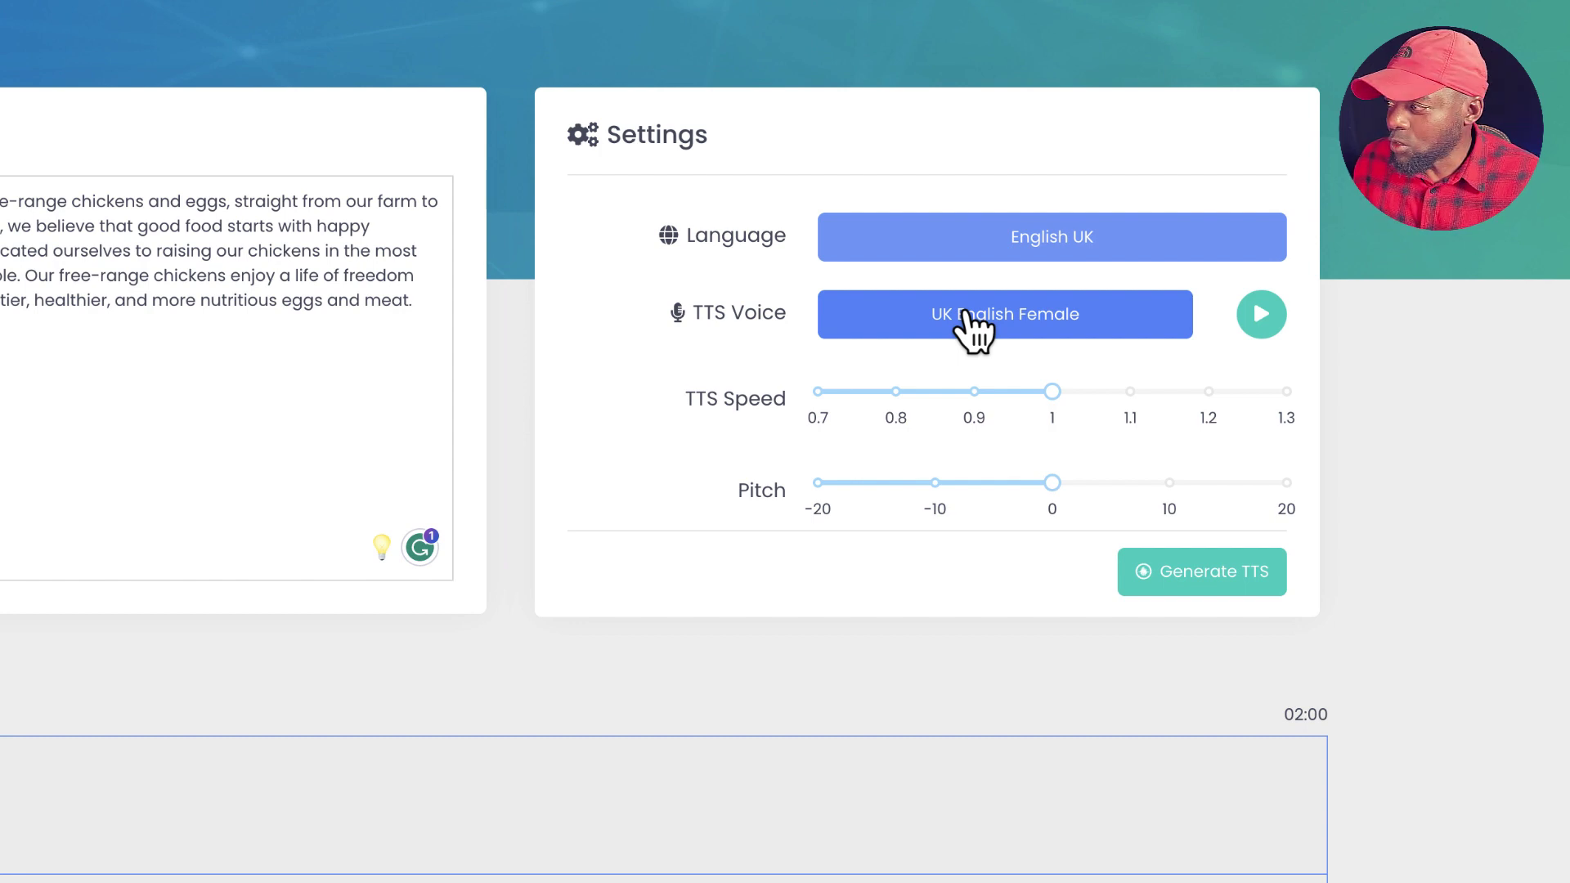
pyautogui.click(1008, 323)
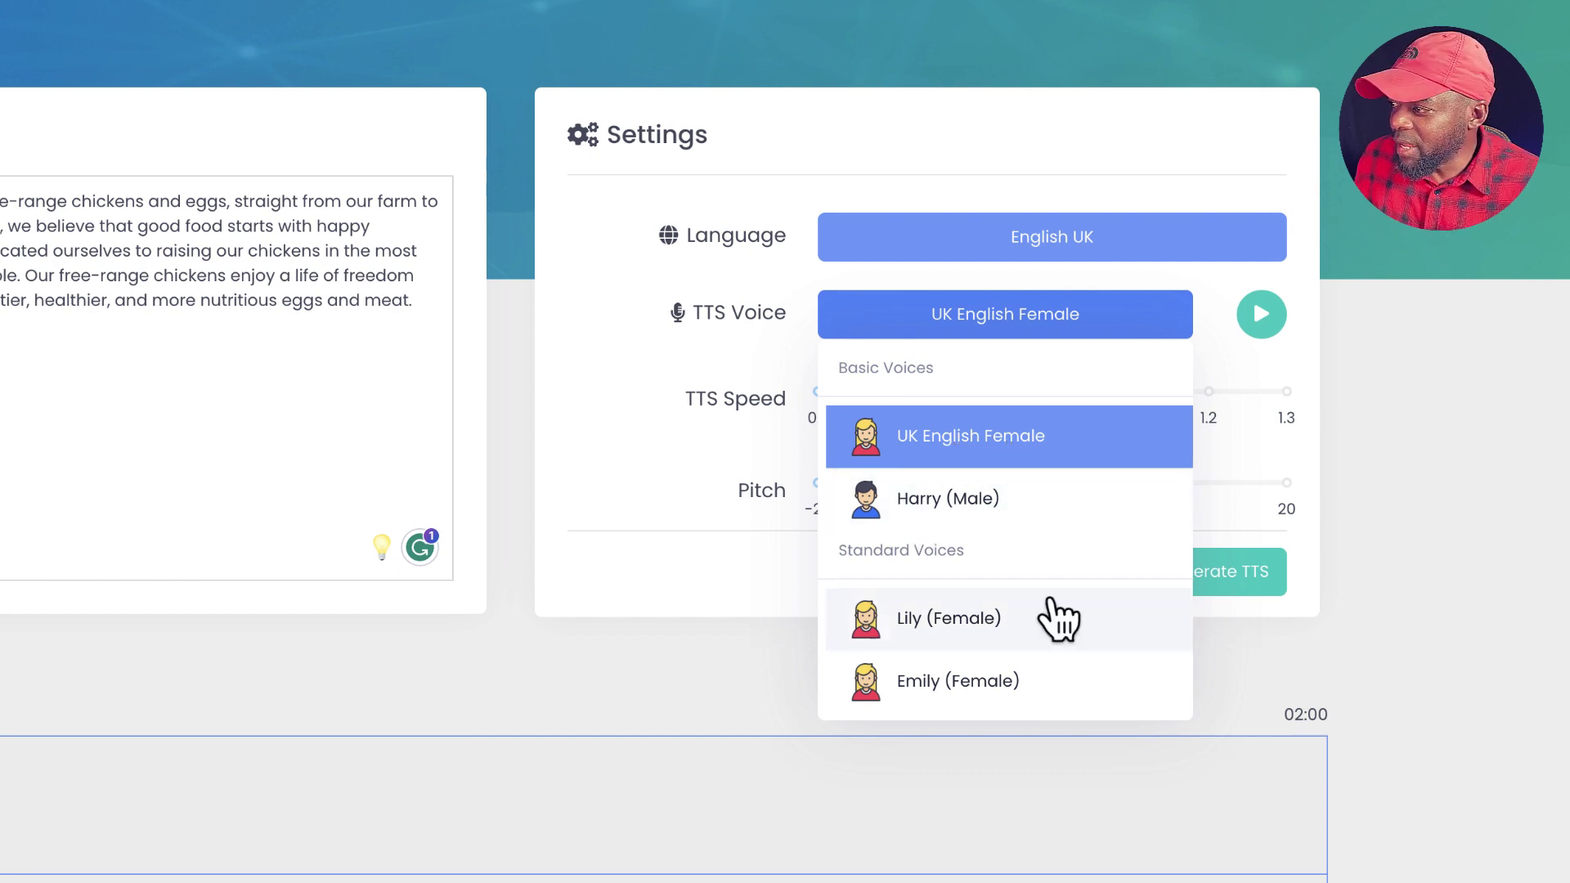
pyautogui.scroll(-3, 1058, 617)
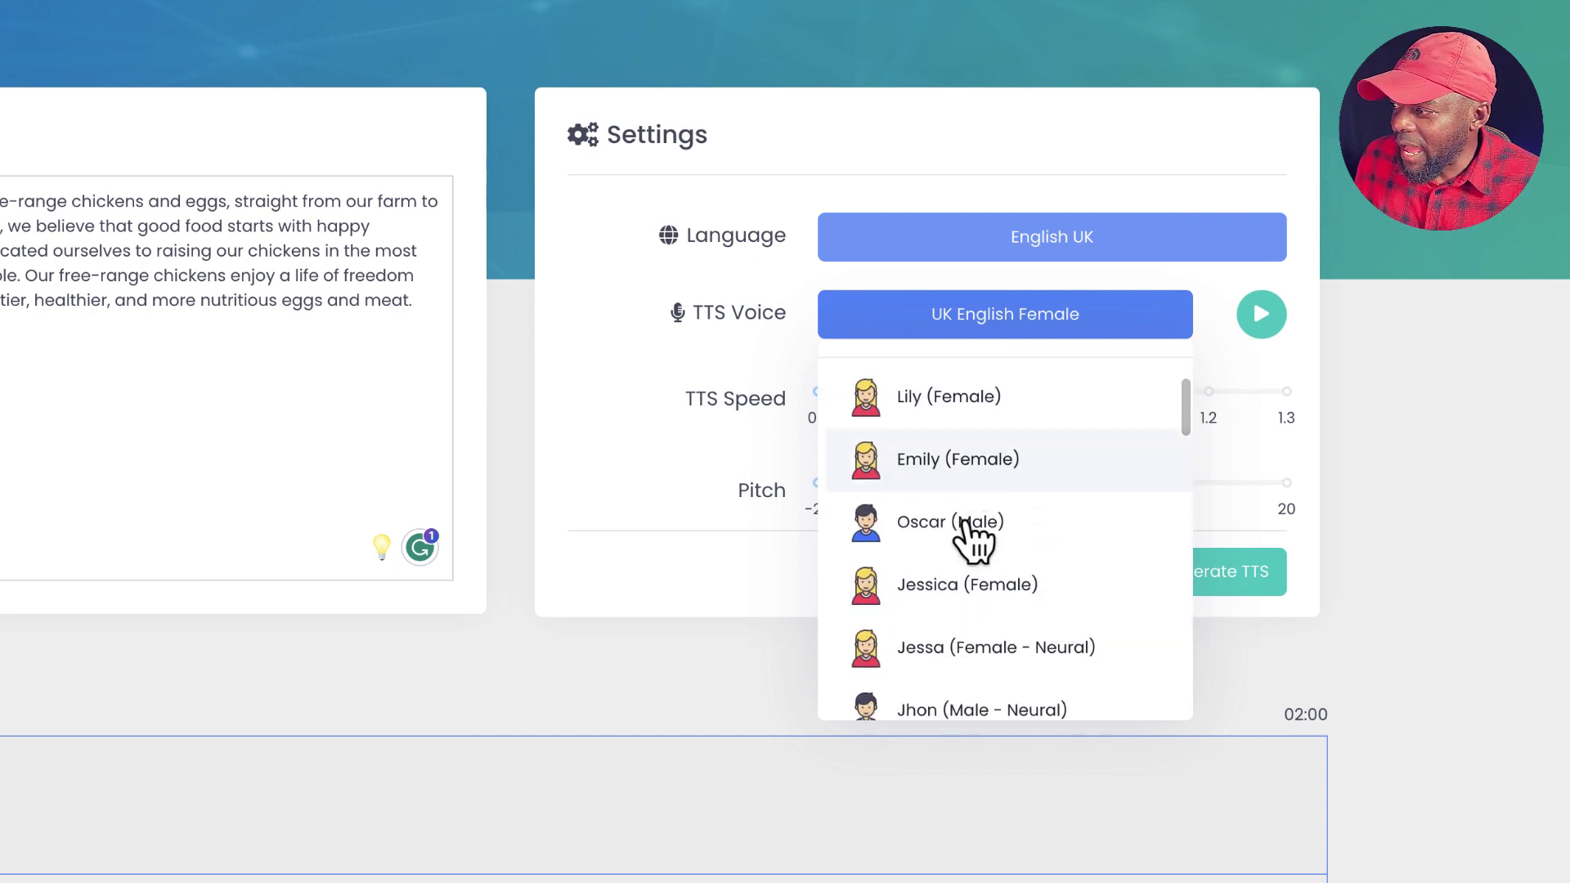
pyautogui.click(640, 507)
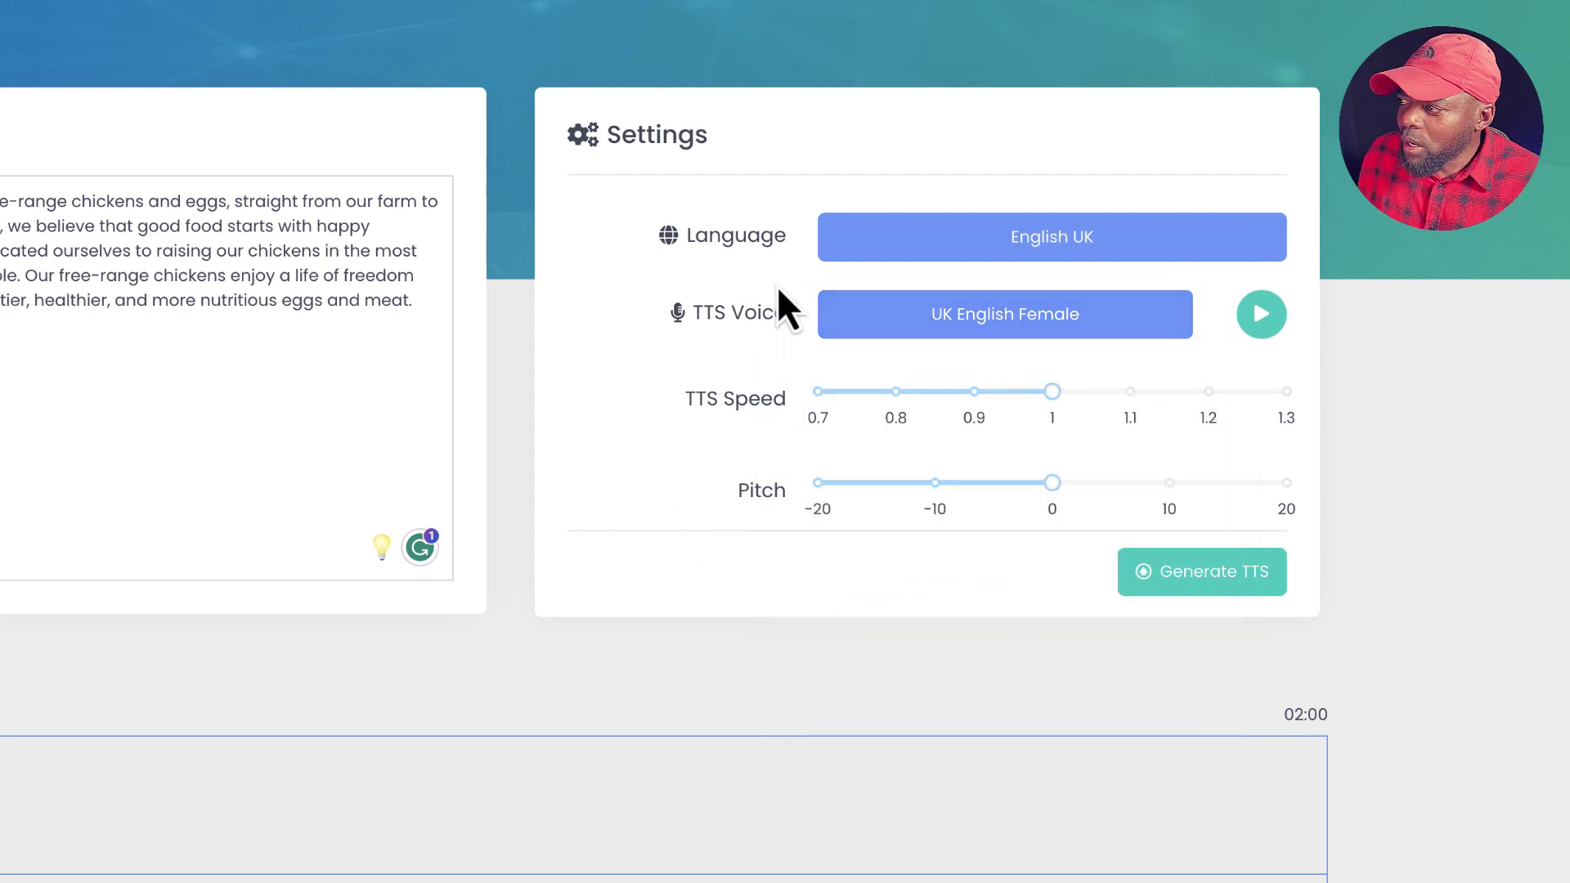
pyautogui.click(1264, 316)
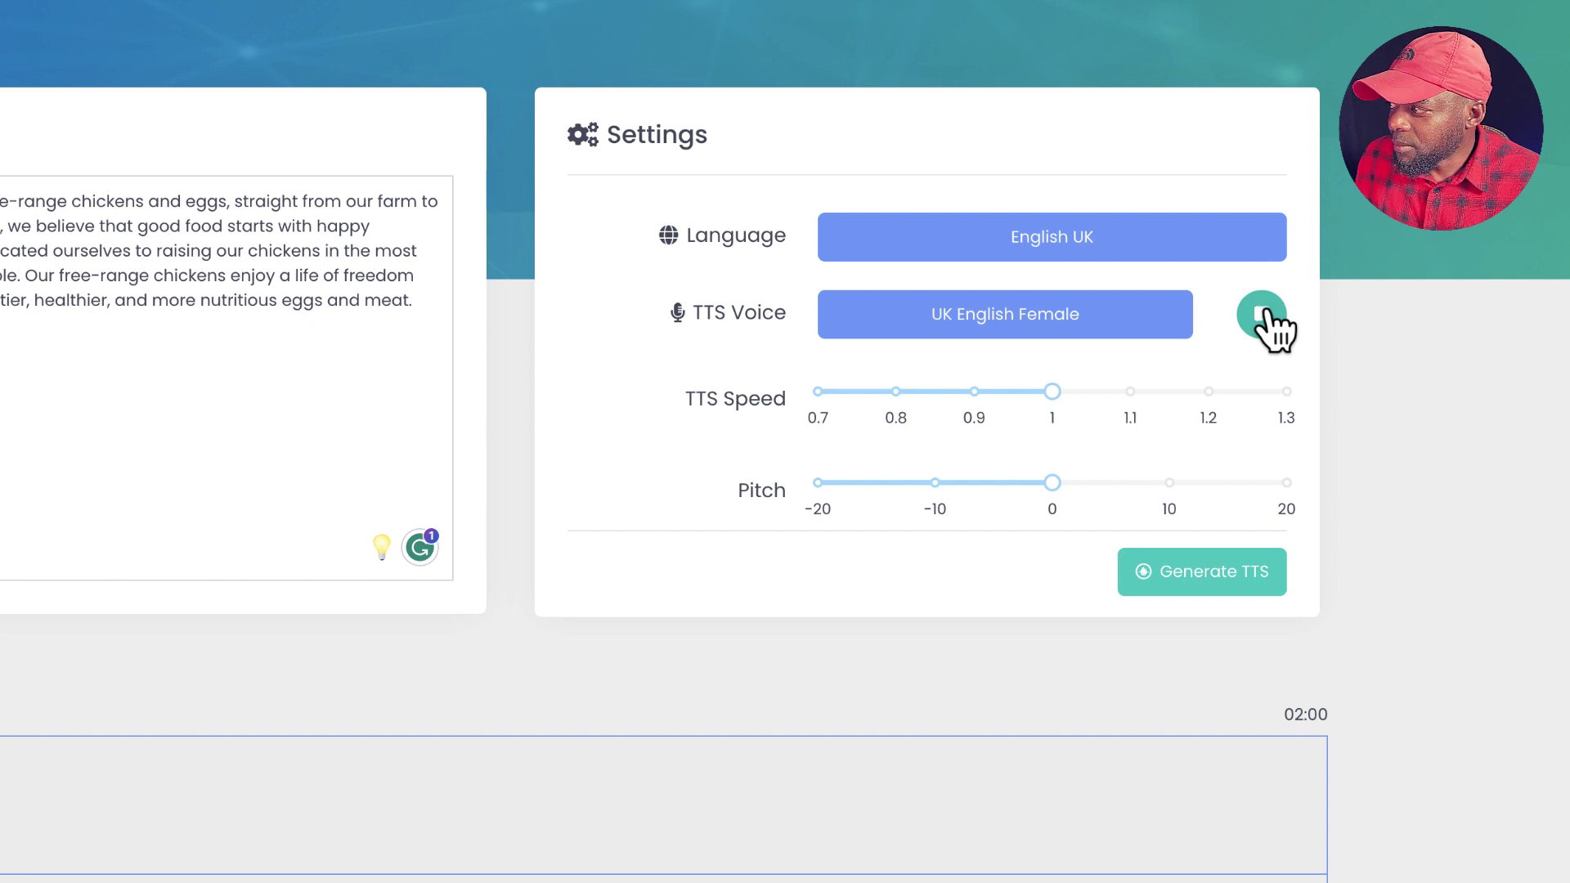
# - Select and preview the Emily (Female) voice
pyautogui.click(1113, 329)
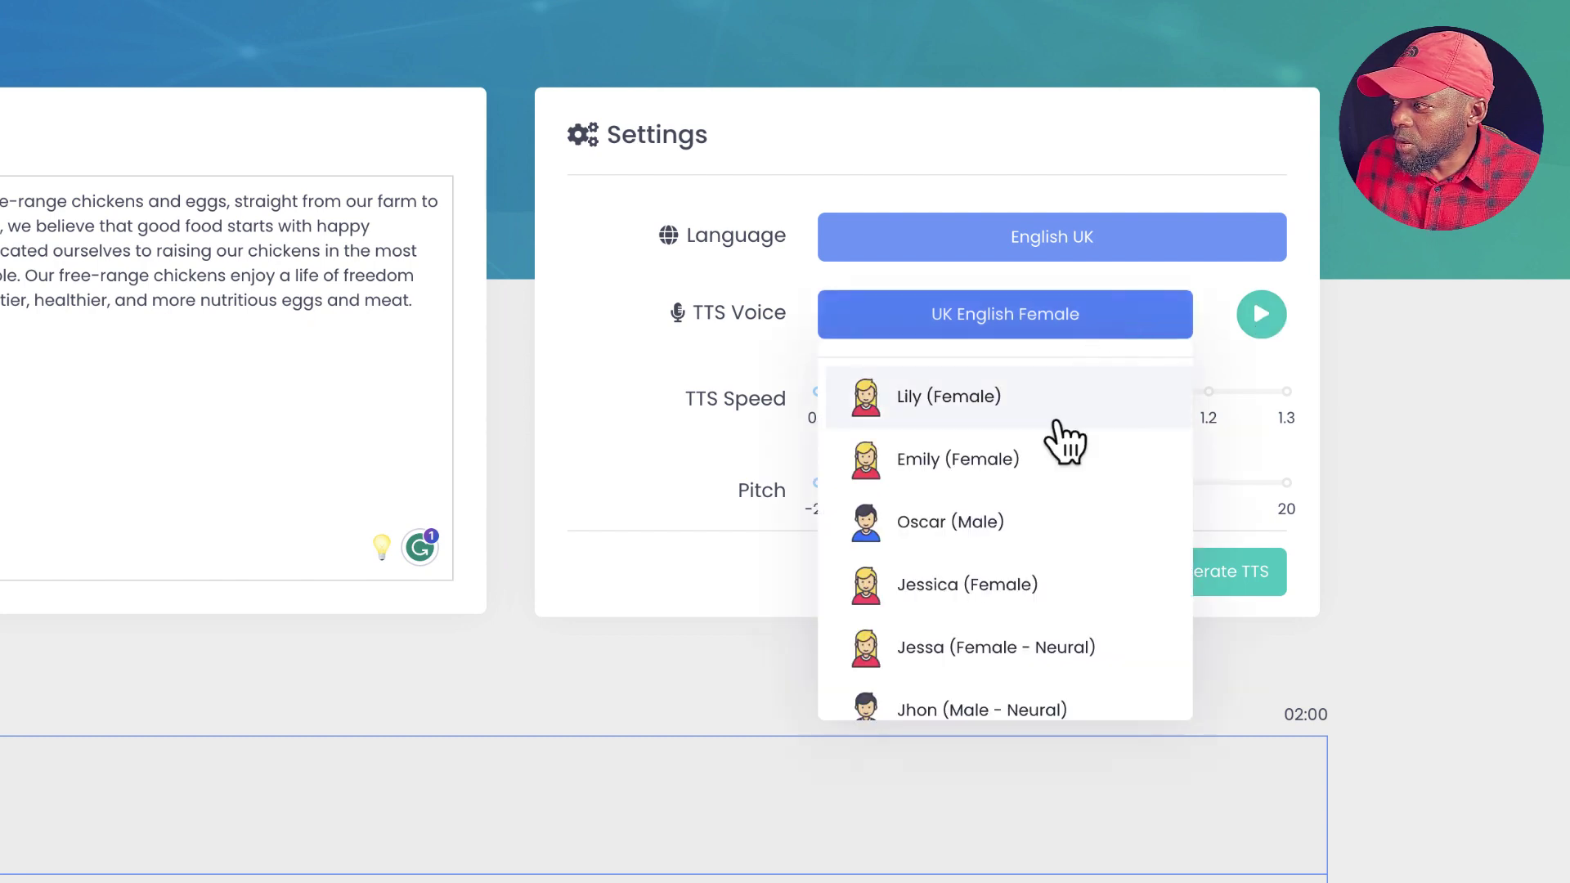
pyautogui.click(1062, 488)
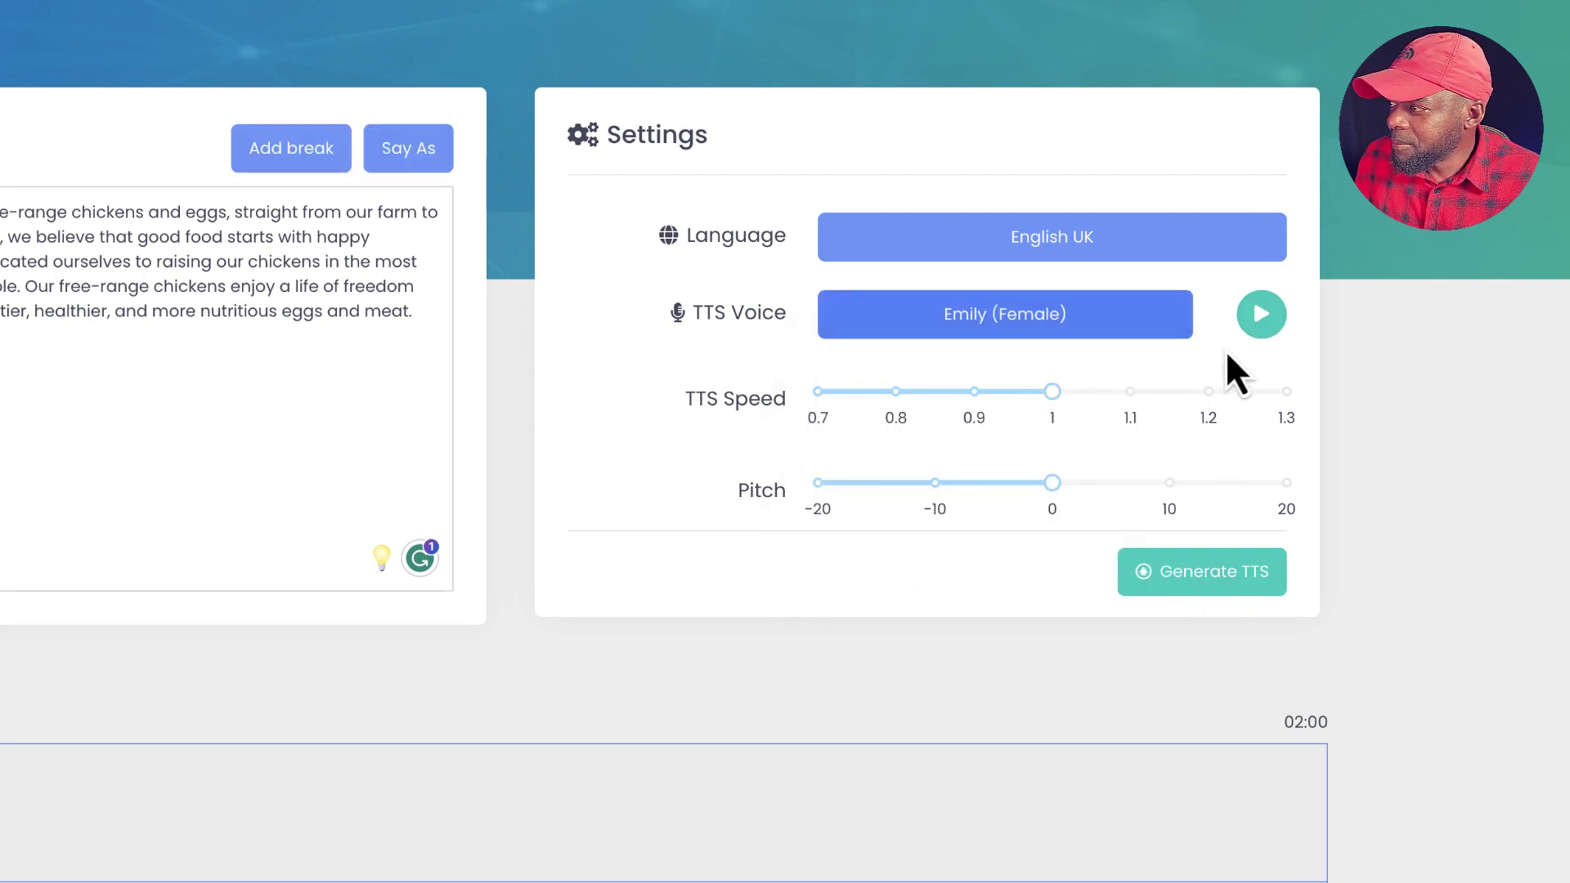
pyautogui.click(1260, 328)
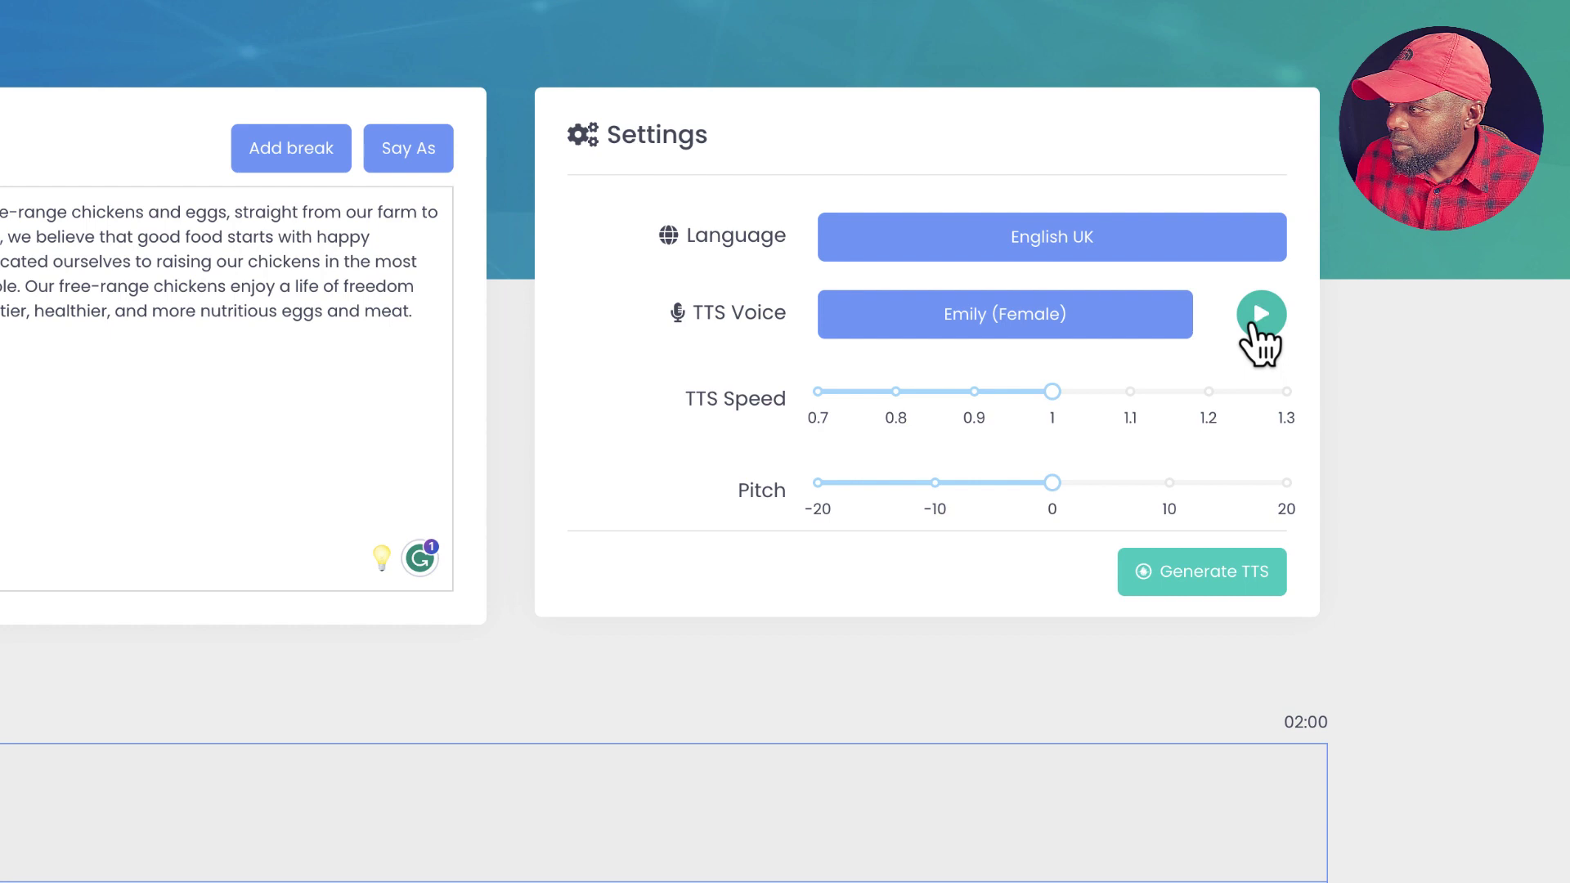
# - Switch to Jhon (Male - Neural), preview it, and raise TTS speed to 1.1
pyautogui.click(1145, 323)
pyautogui.click(1013, 642)
pyautogui.click(1259, 316)
pyautogui.click(1264, 327)
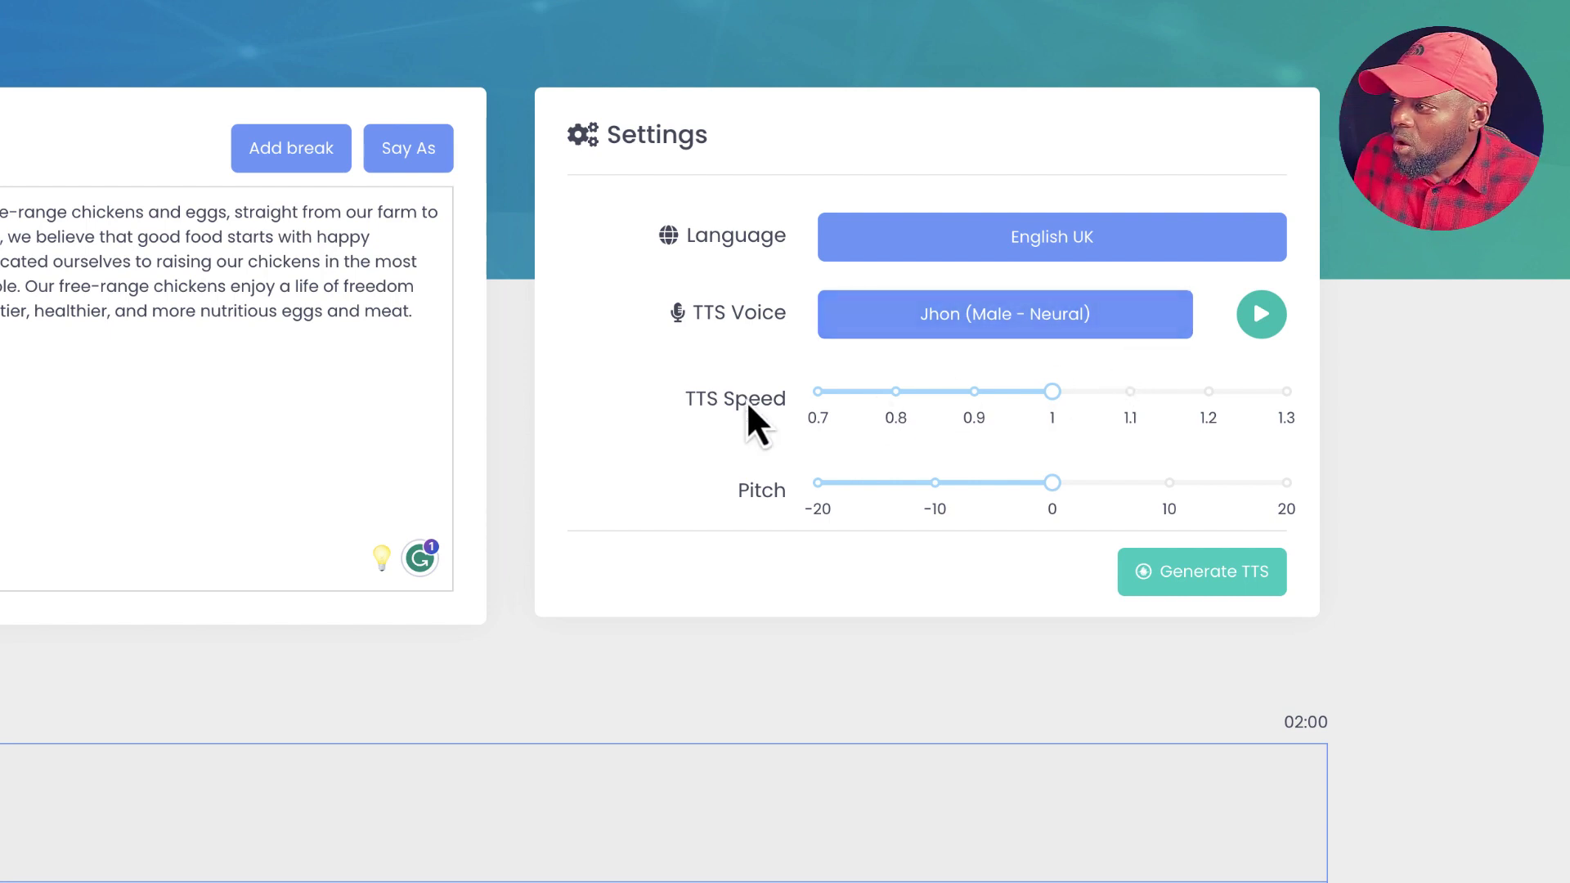
pyautogui.moveTo(1052, 395); pyautogui.dragTo(1132, 413)
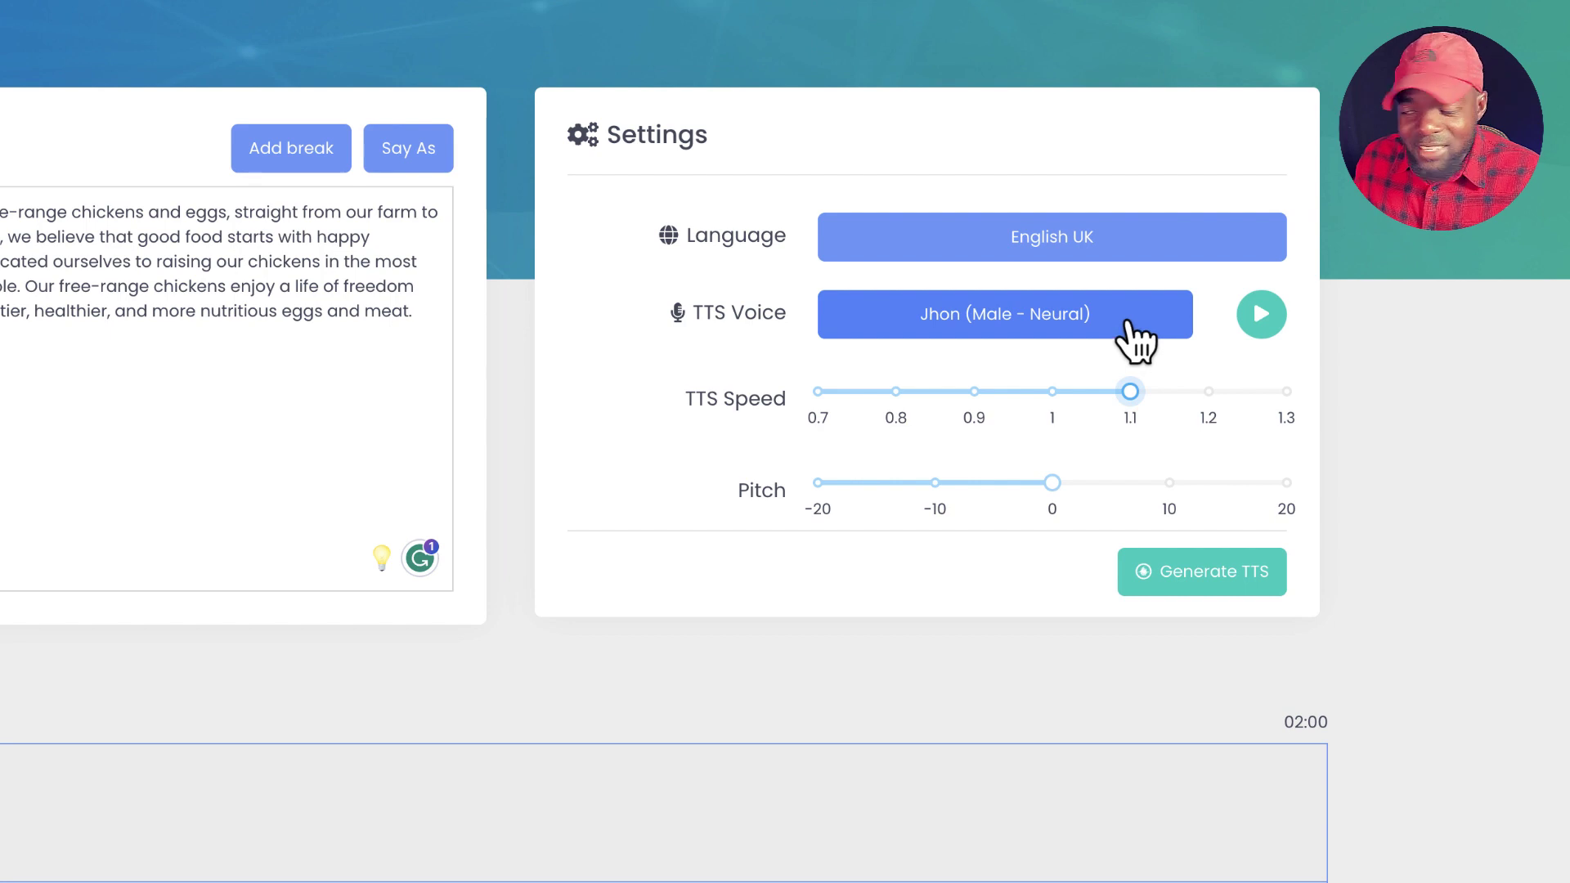
pyautogui.click(1263, 319)
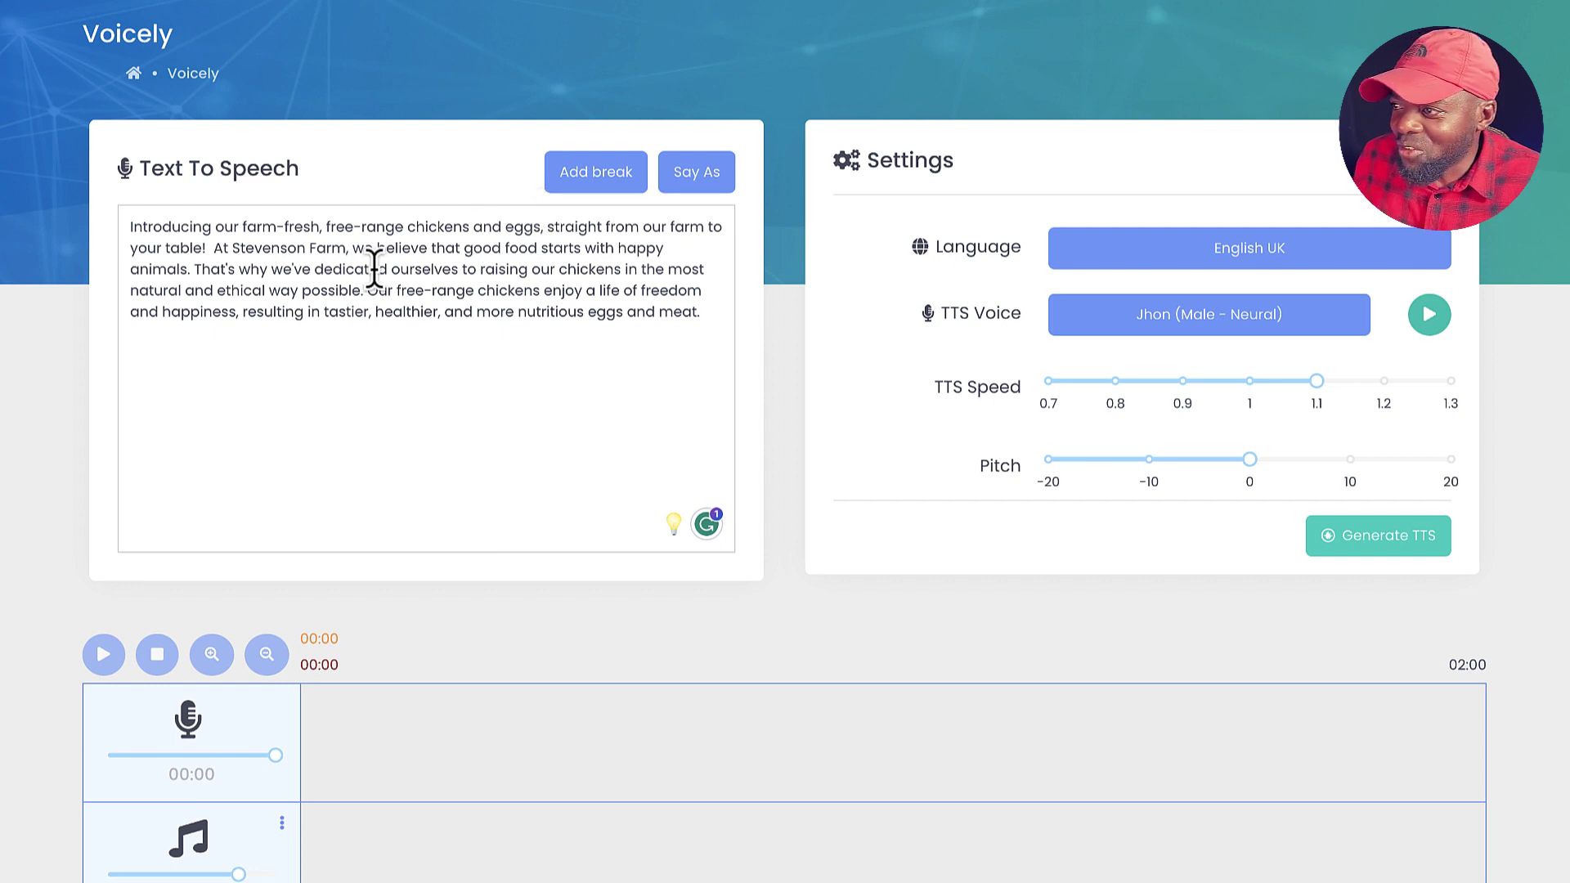
# - Insert 200 ms breaks before 'At Stevenson Farm' and before 'Our free-range chickens'
pyautogui.click(211, 248)
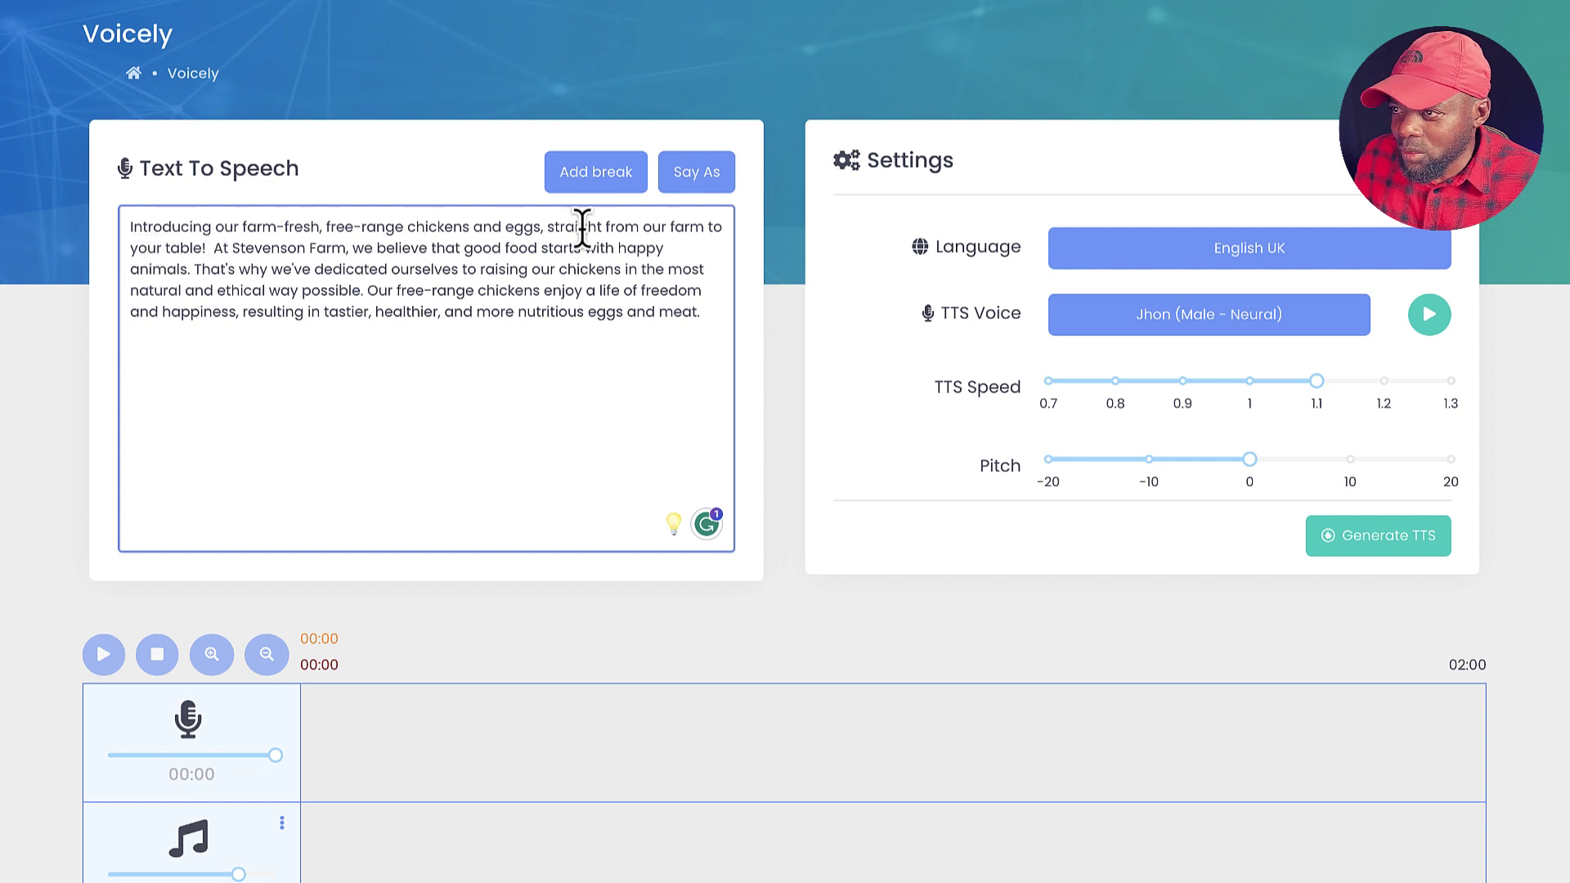
pyautogui.click(600, 184)
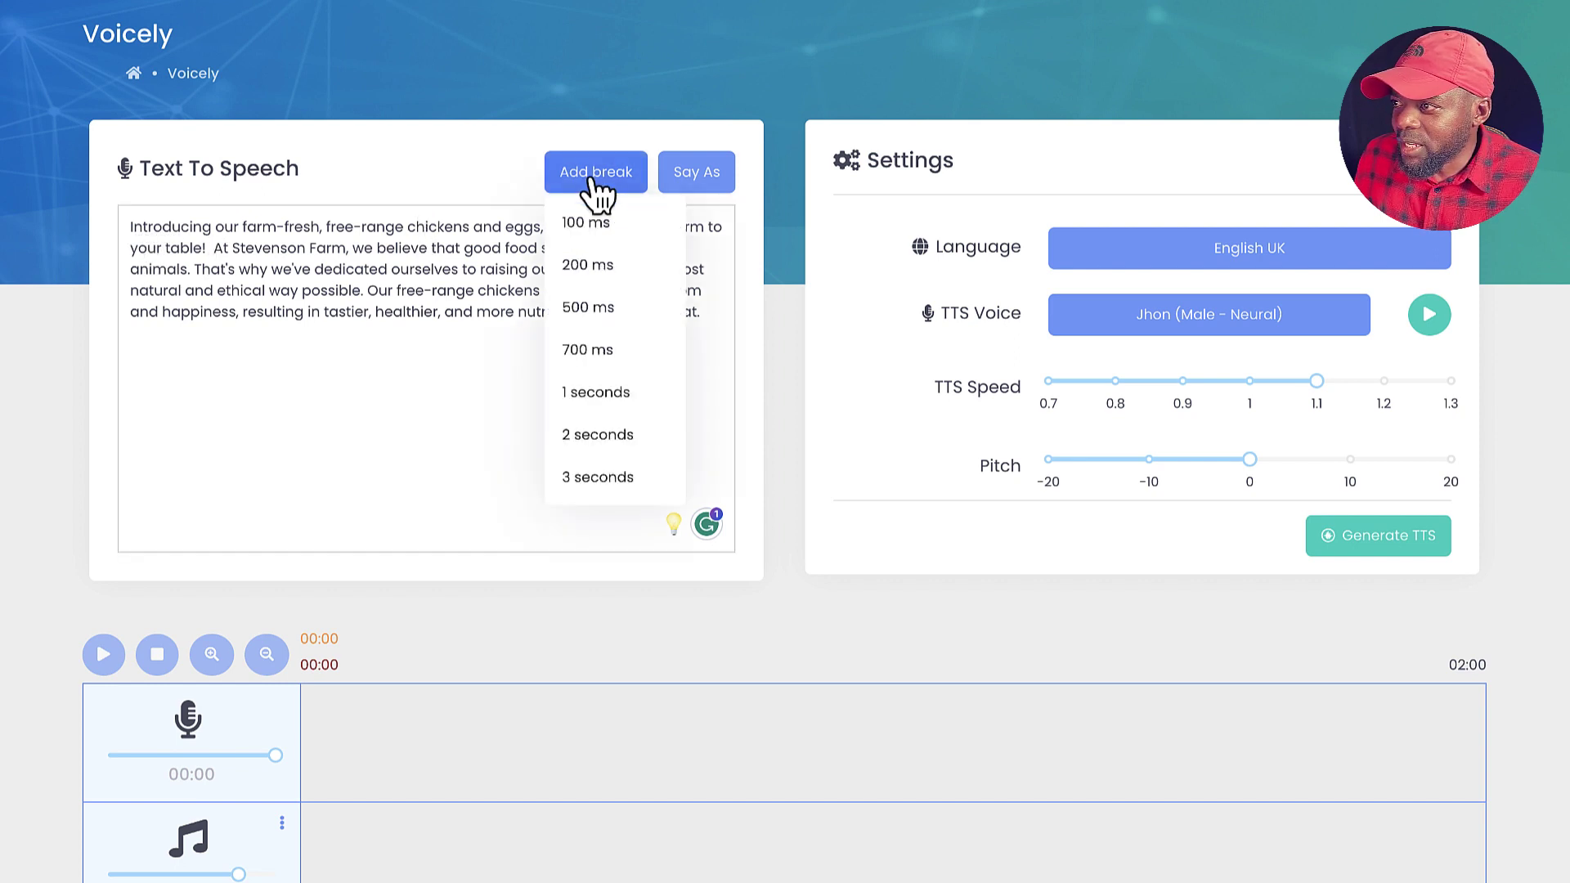
pyautogui.click(612, 265)
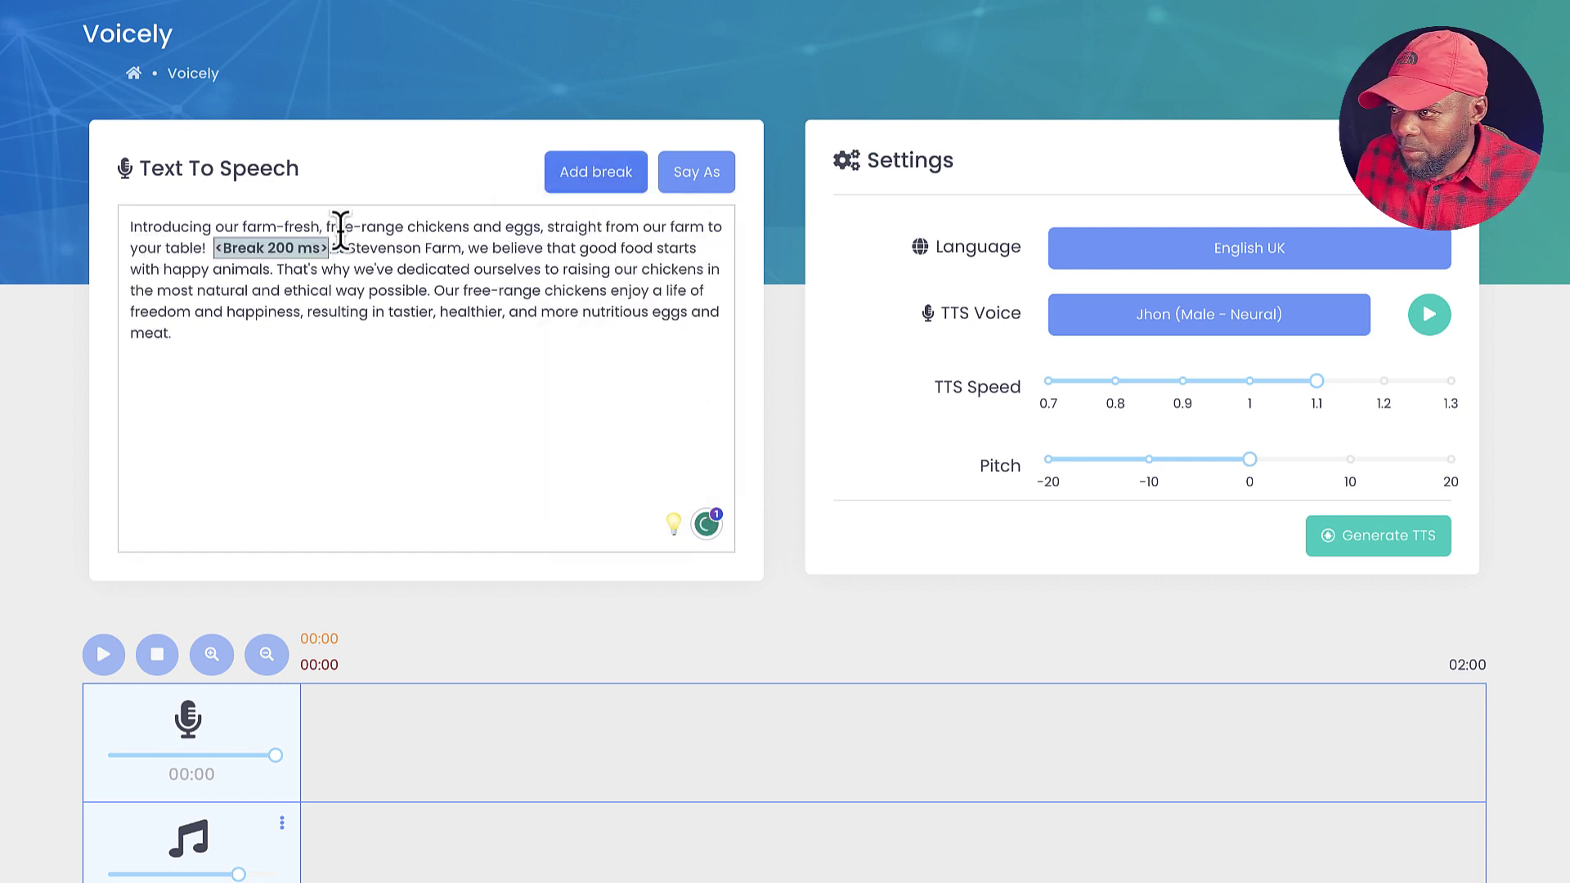
pyautogui.click(434, 290)
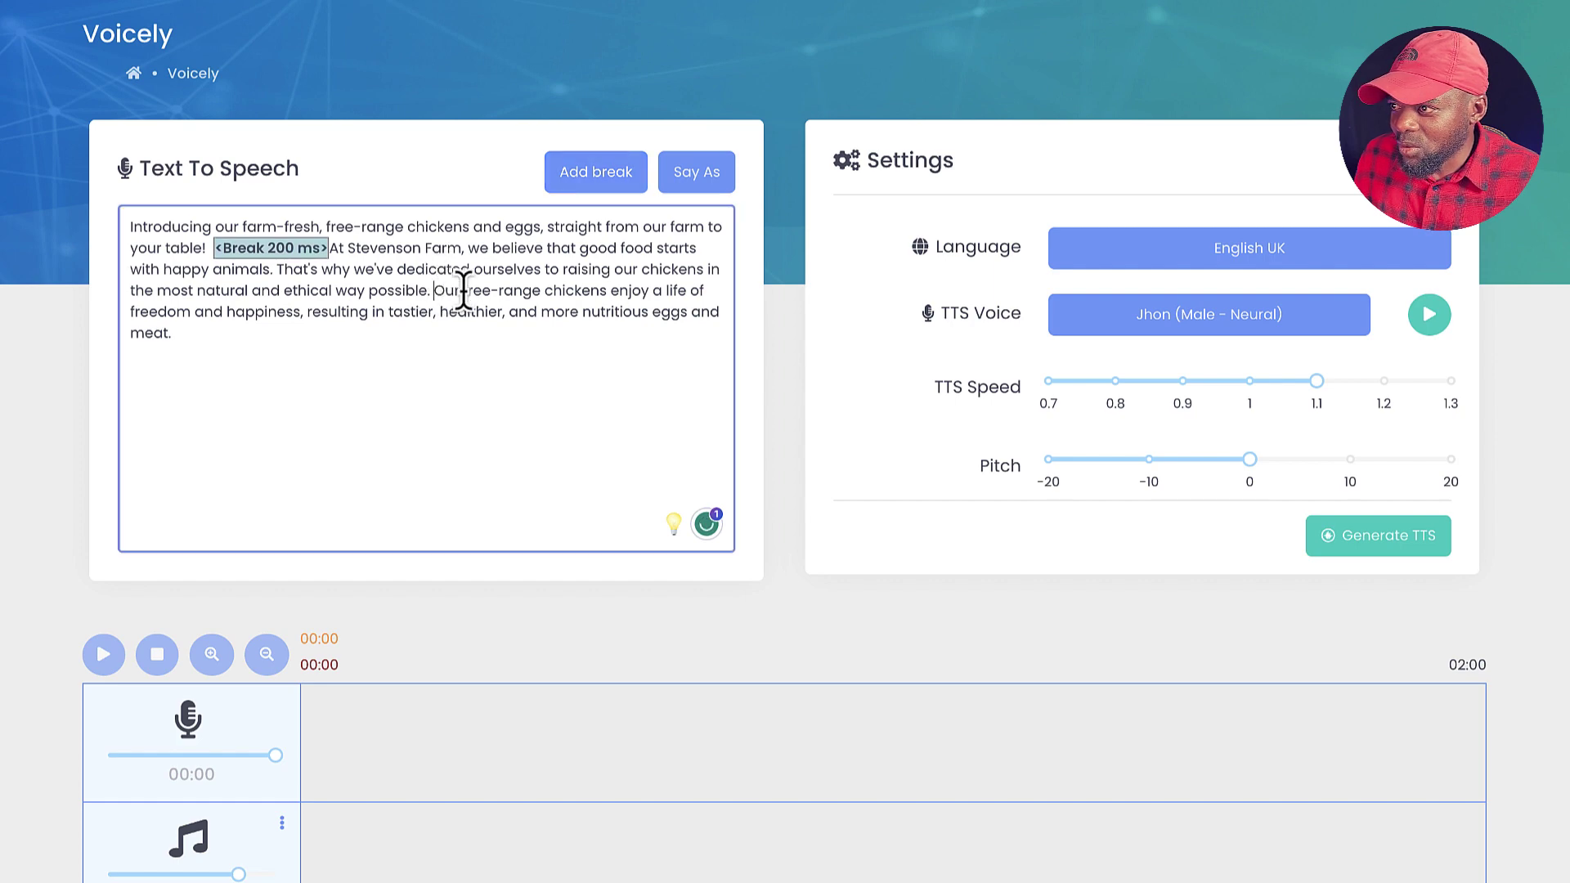
pyautogui.click(601, 182)
pyautogui.click(597, 263)
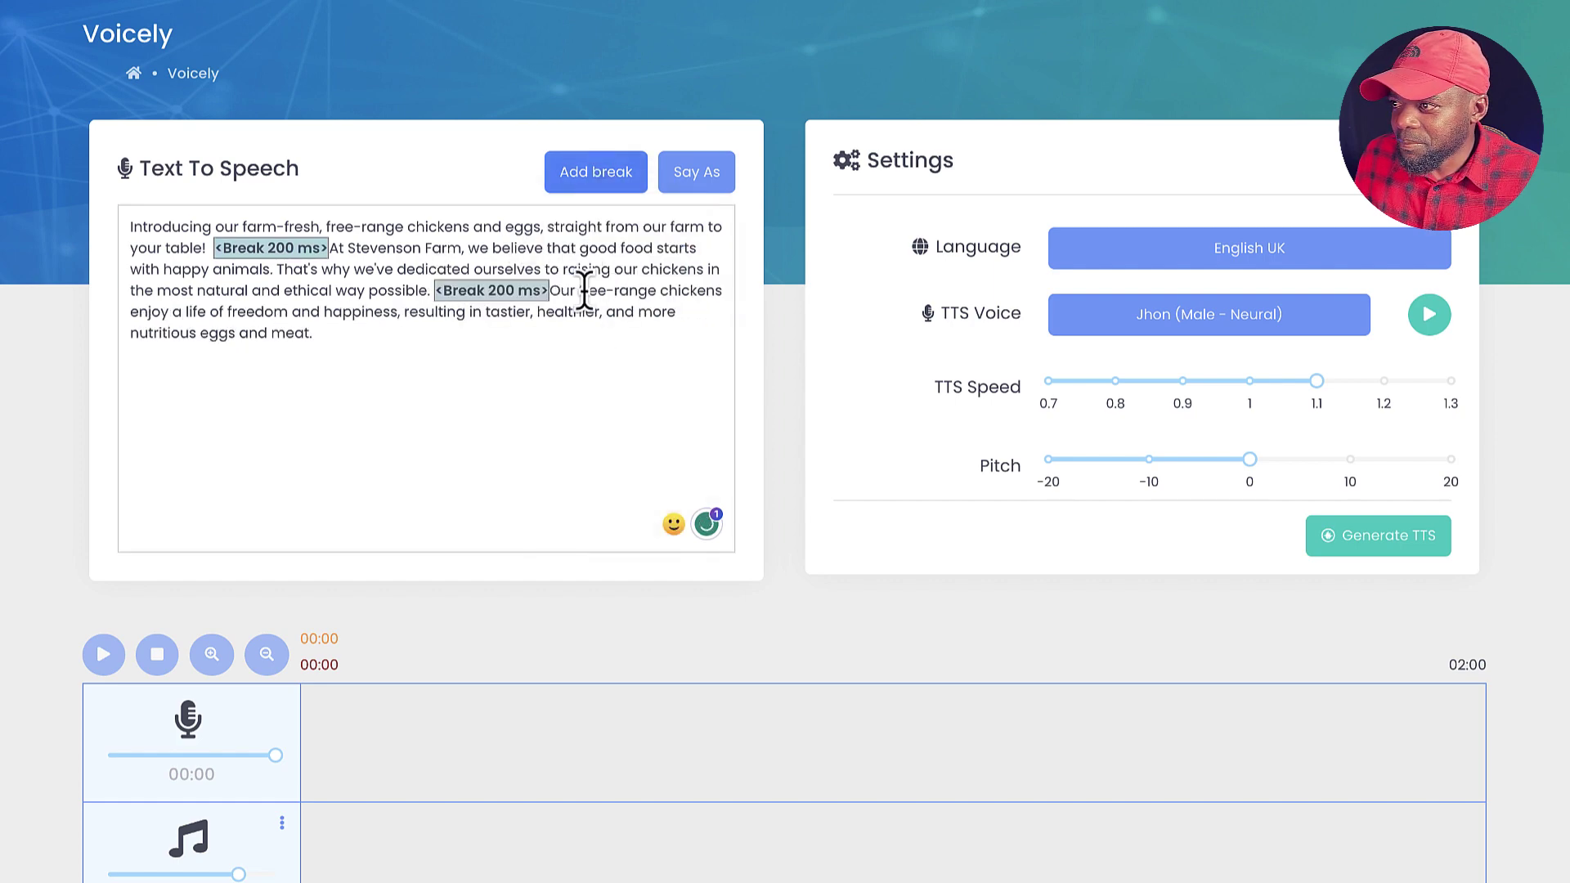
pyautogui.click(699, 179)
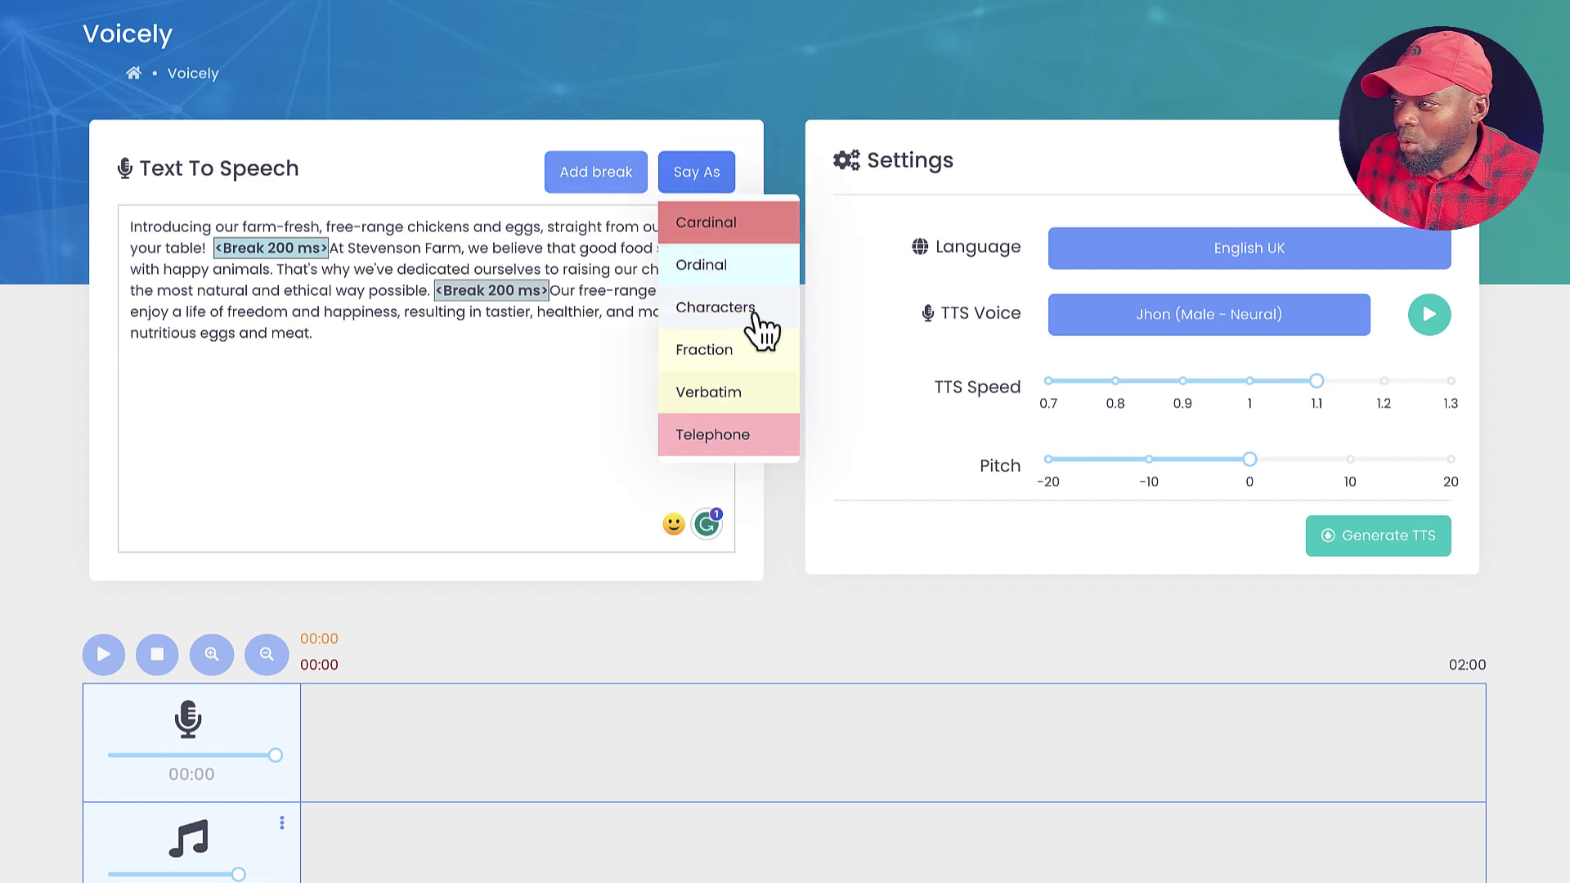
# - Generate the 17-second voiceover from the script ending at 'freedom and happiness.'
pyautogui.click(540, 482)
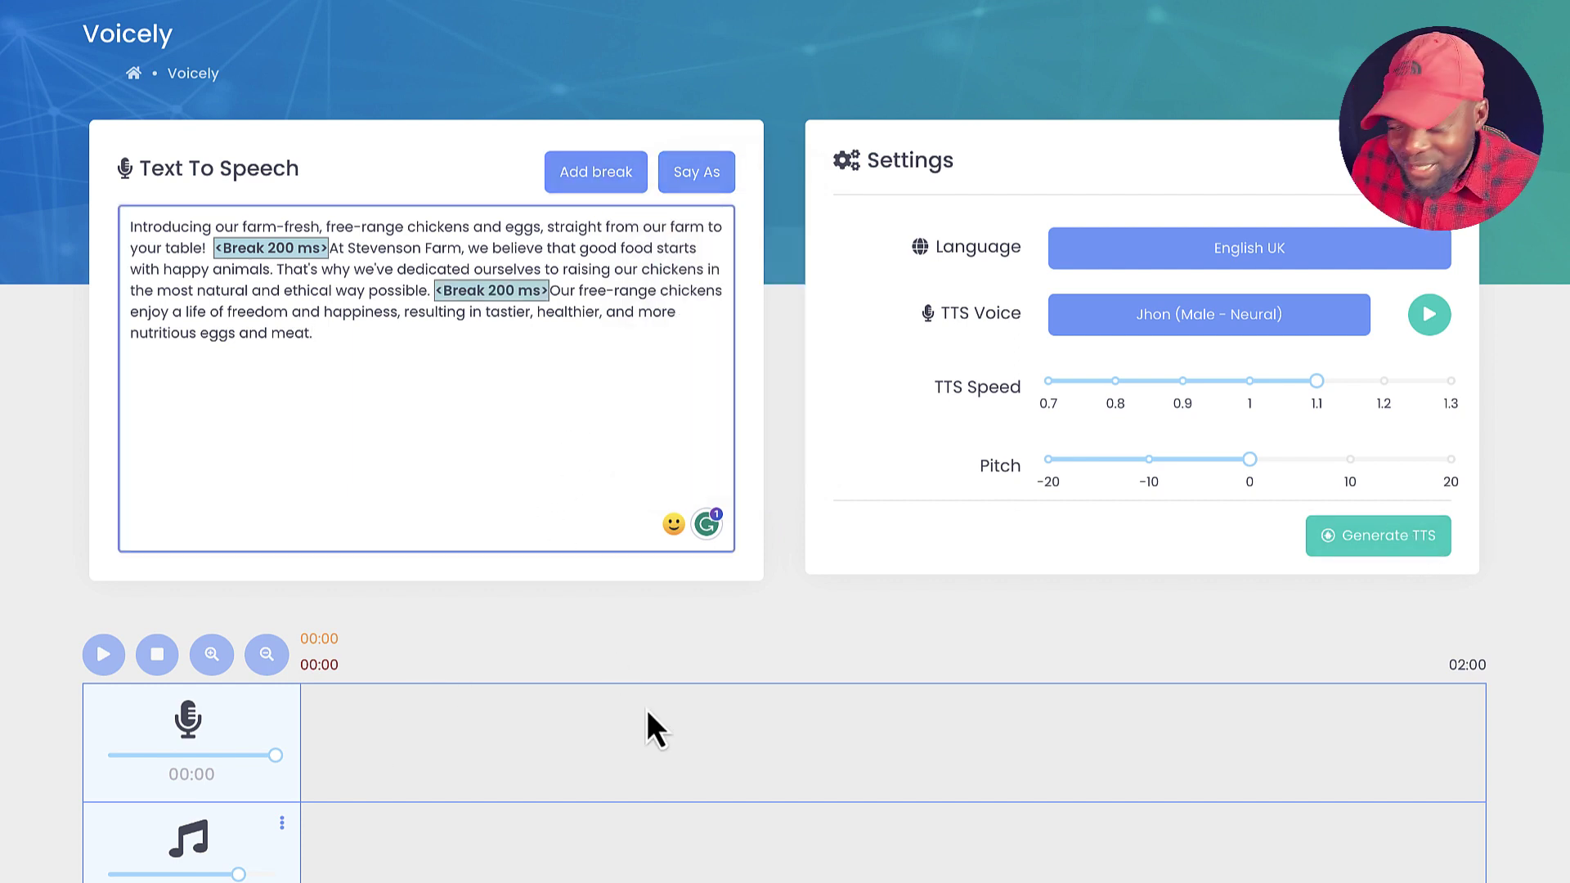
pyautogui.click(1395, 540)
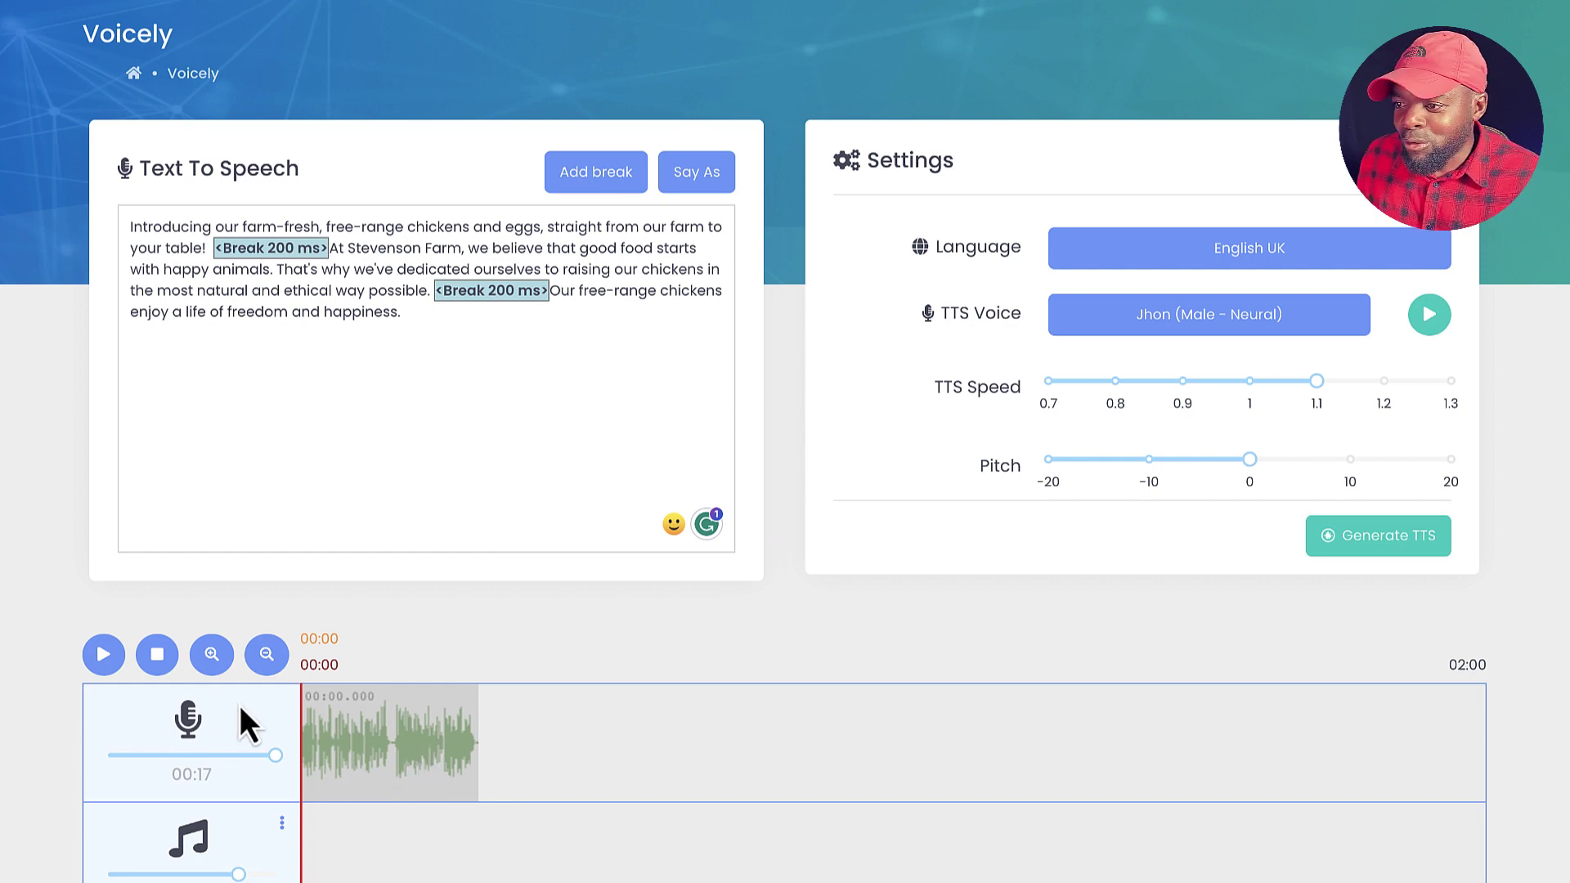
# - Play the 17-second voiceover through, then bring up the music track's source options
pyautogui.click(102, 669)
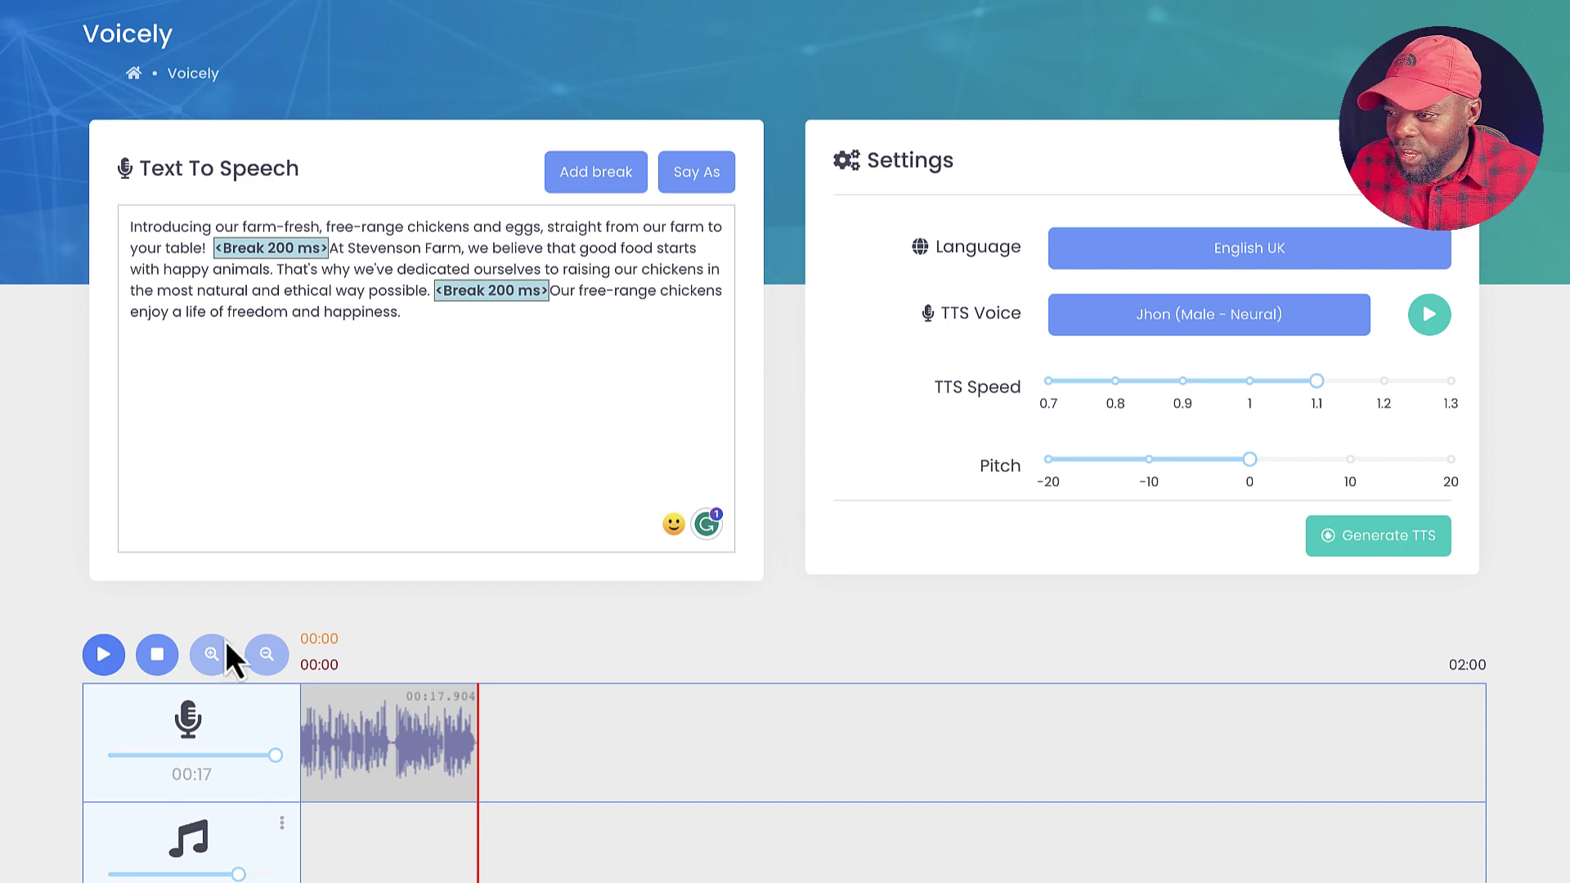
pyautogui.click(159, 661)
pyautogui.scroll(-1, 321, 659)
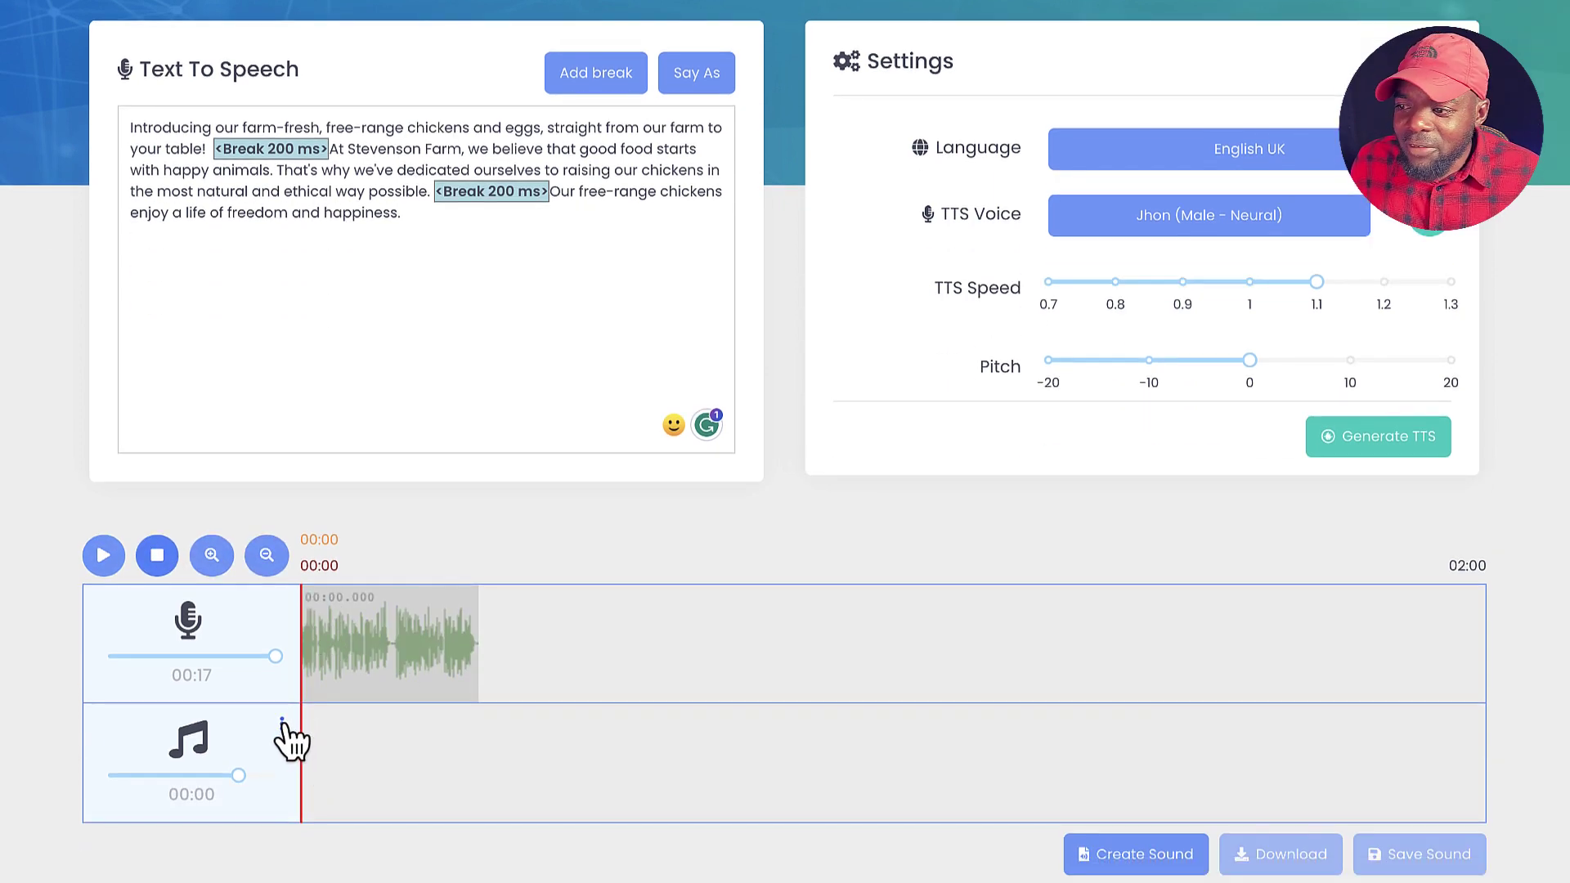
pyautogui.click(282, 724)
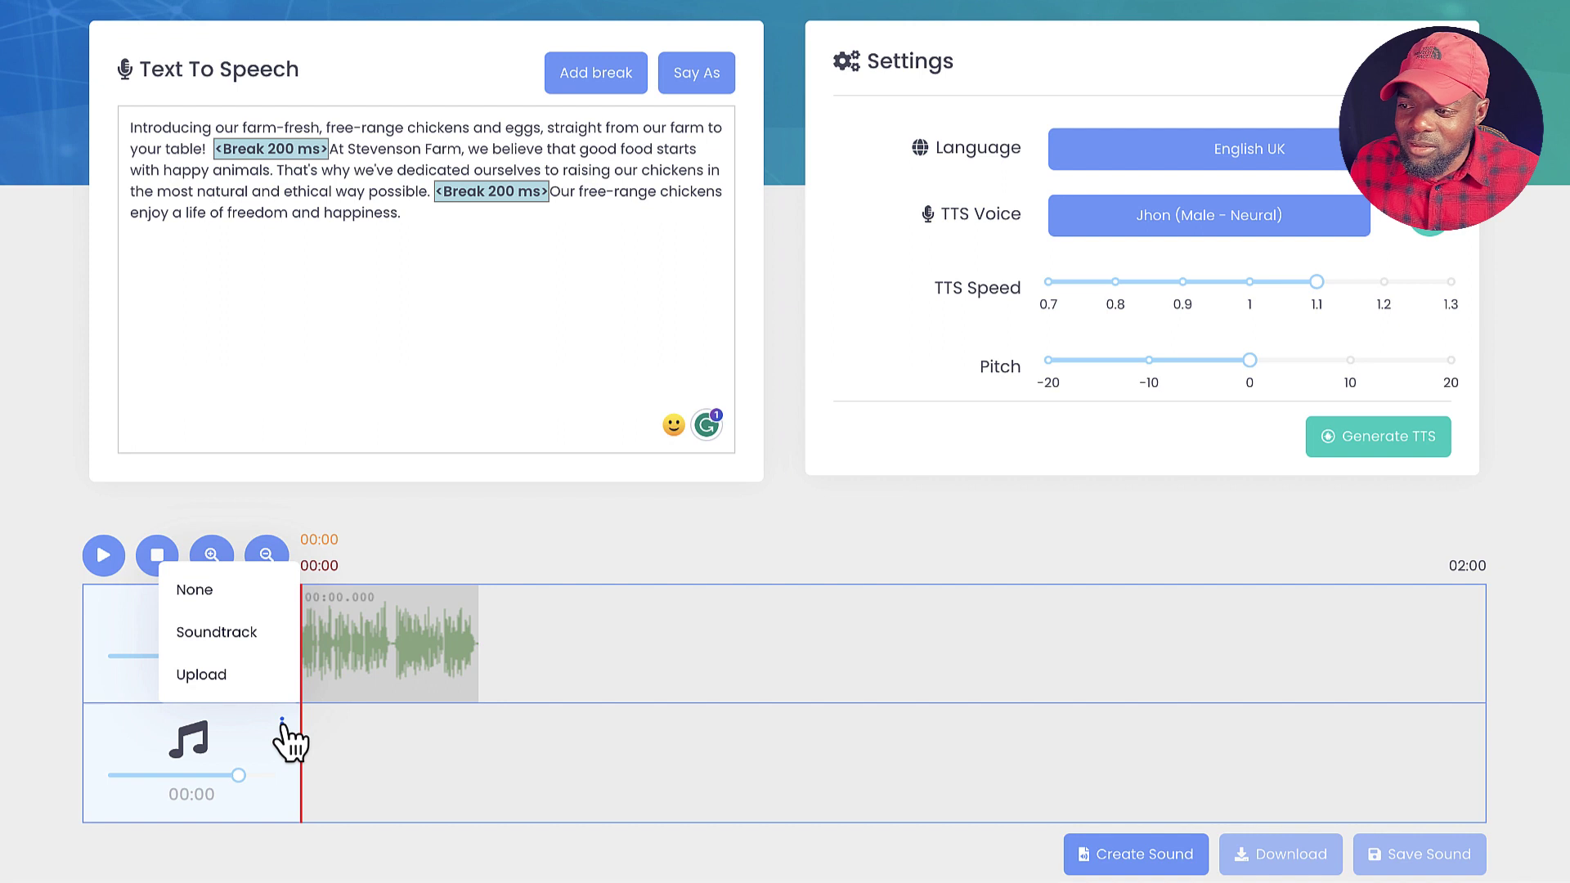
# - Preview the Corporate Fun soundtrack in the Background Music library
pyautogui.click(248, 639)
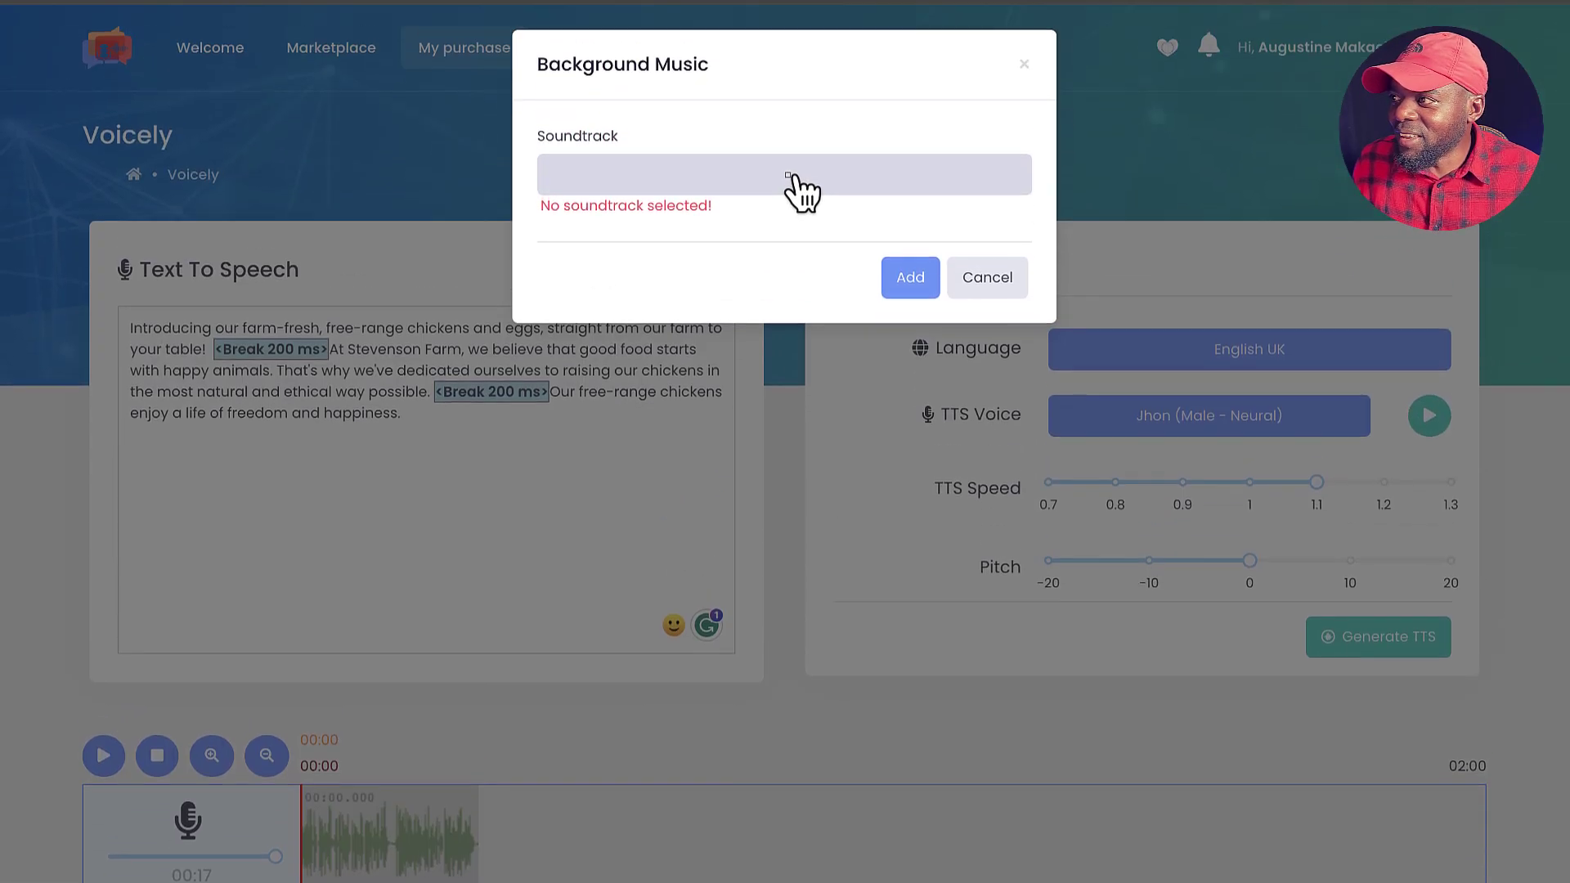
pyautogui.click(797, 190)
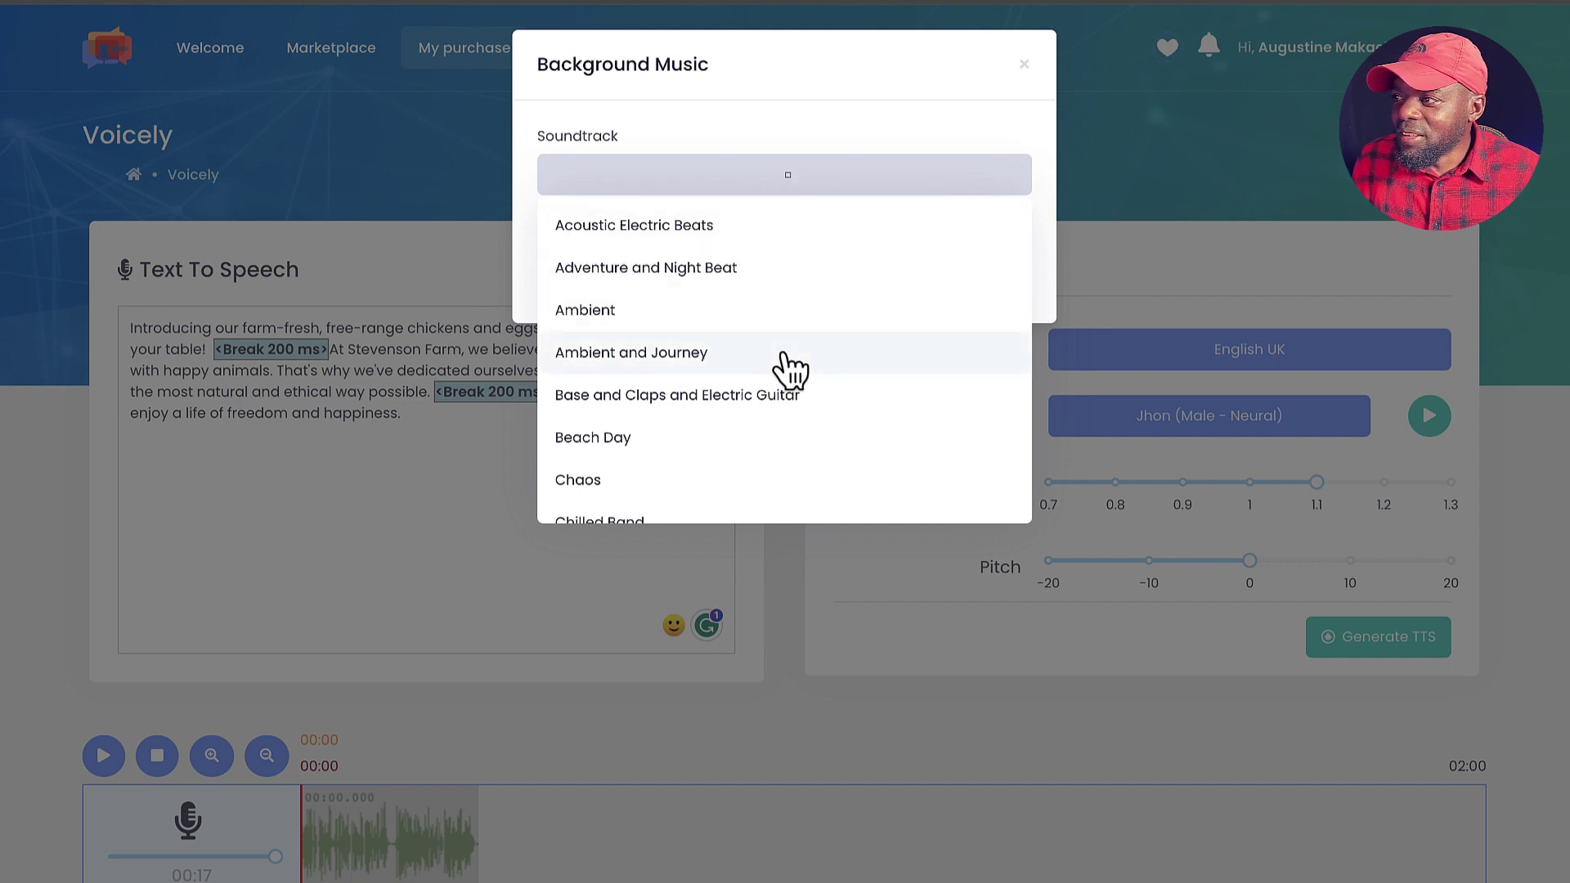
pyautogui.scroll(-5, 789, 368)
pyautogui.scroll(-3, 789, 368)
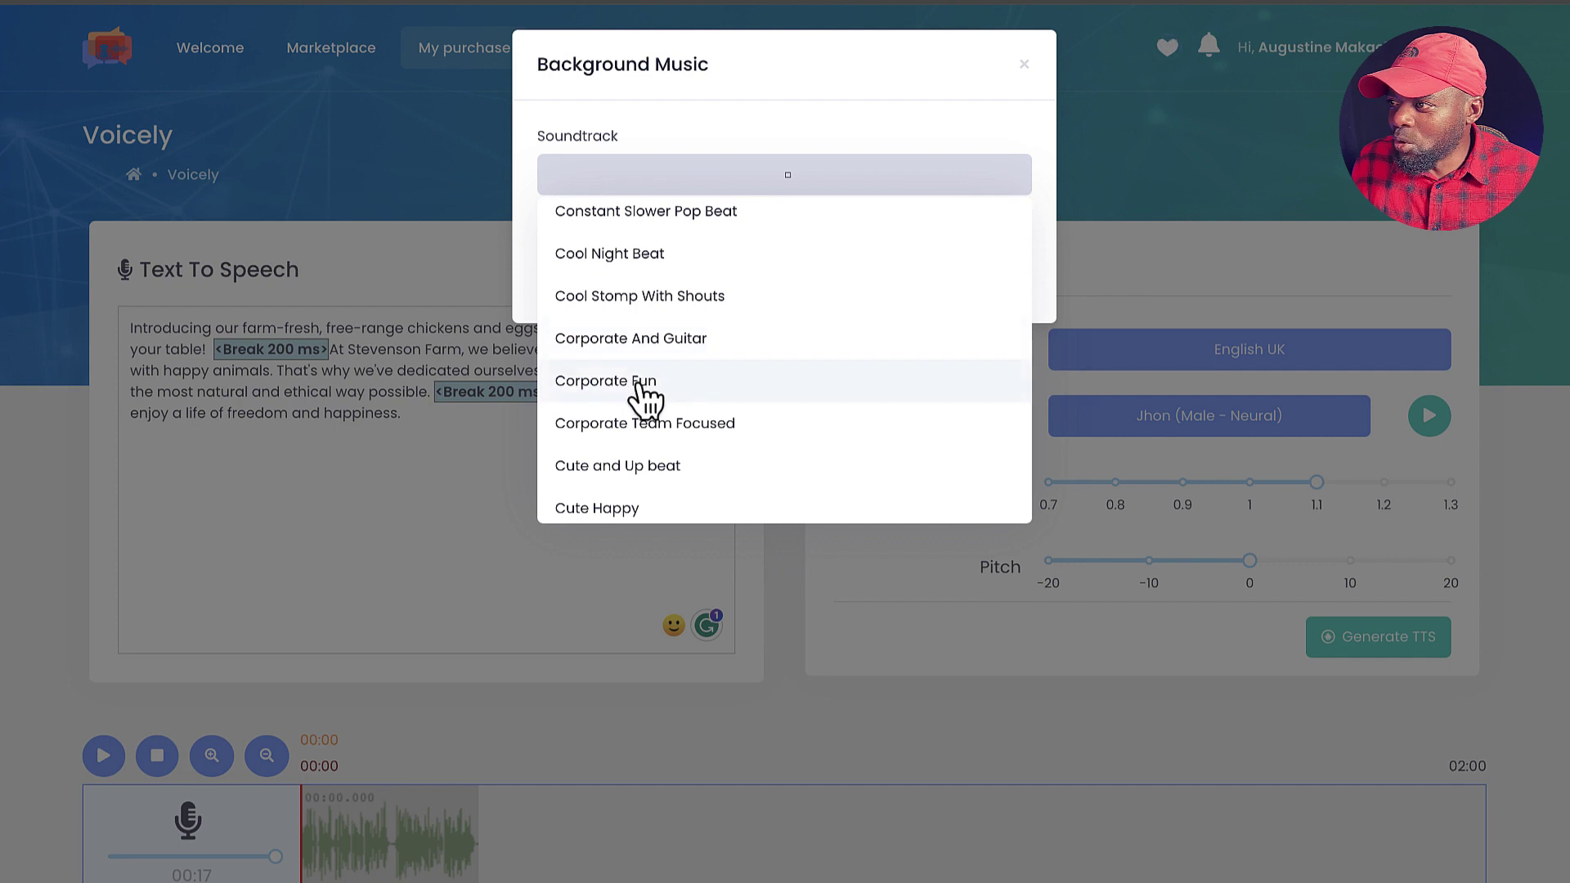
pyautogui.click(639, 384)
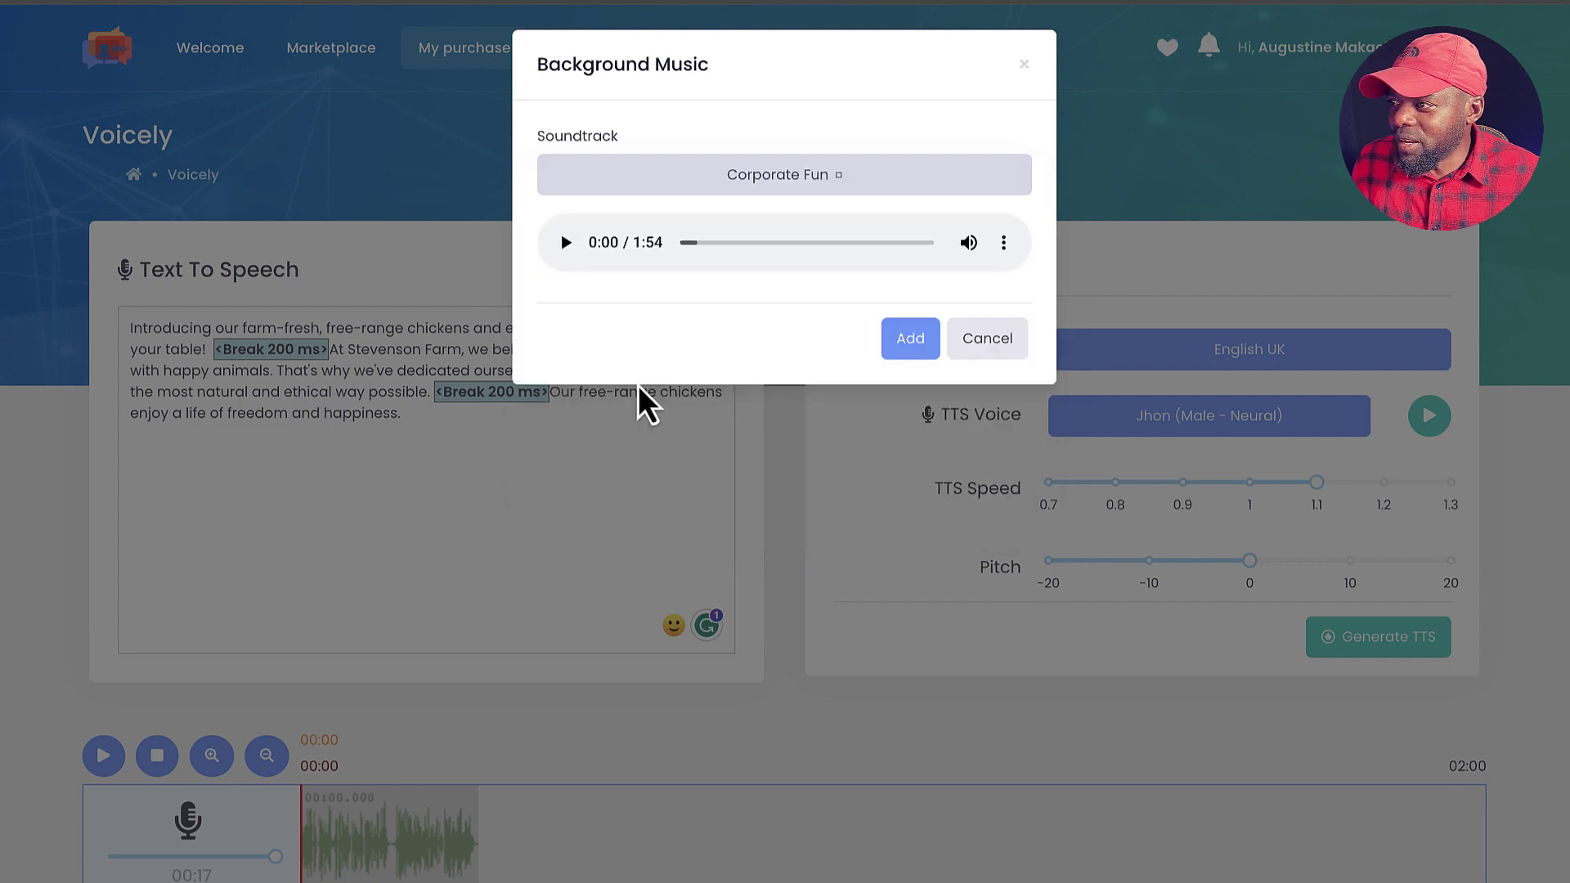
pyautogui.click(566, 243)
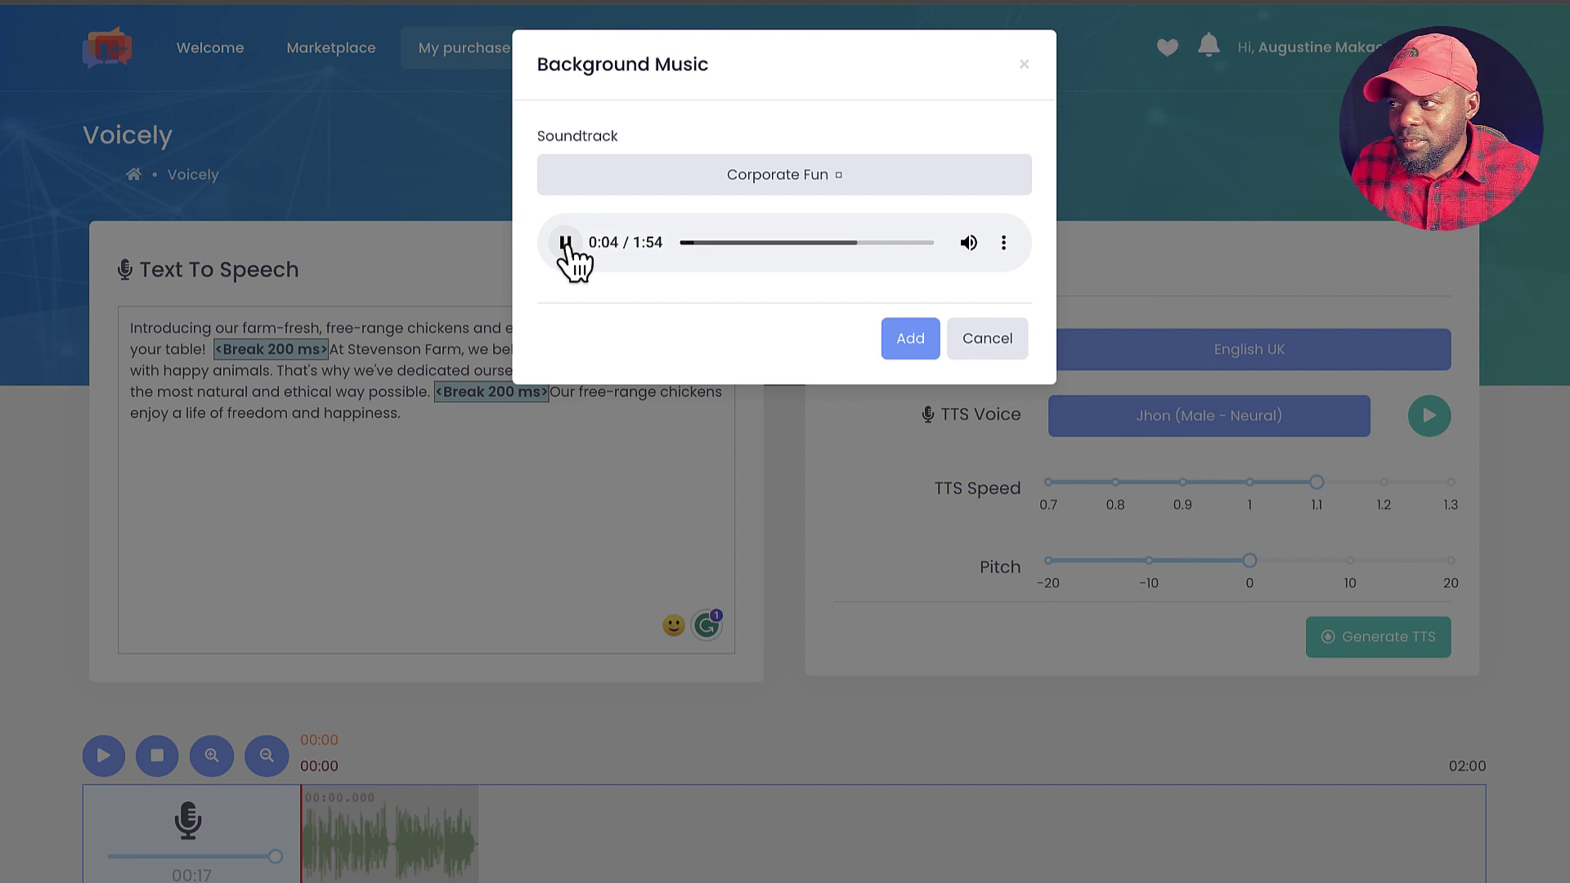
pyautogui.click(566, 243)
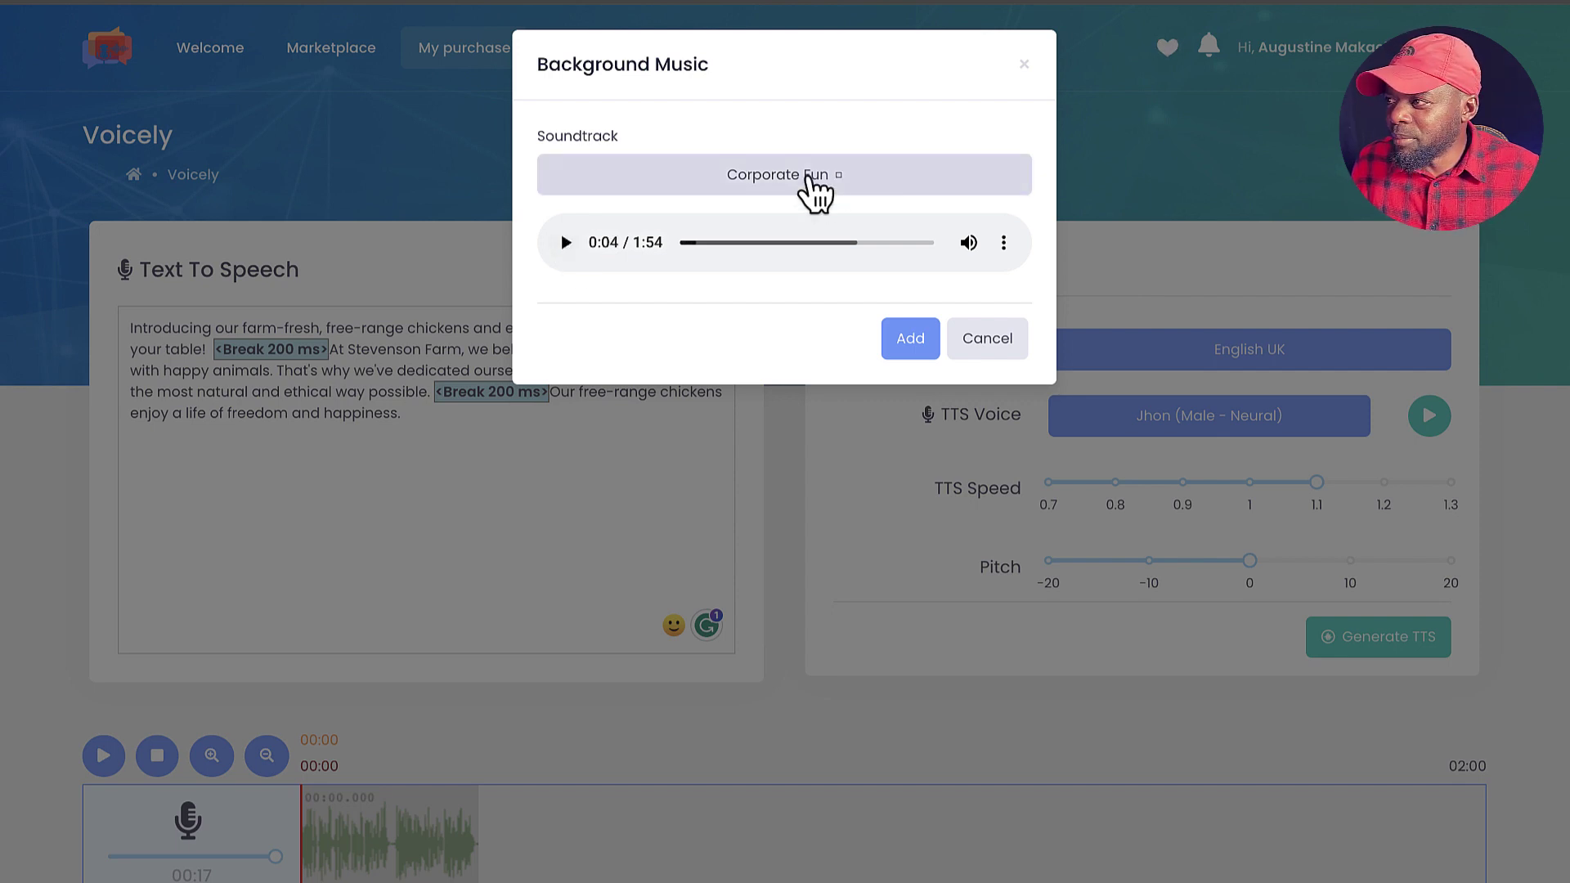
# - Preview Corporate Team Focused and add it as the 2:16 music track
pyautogui.click(809, 178)
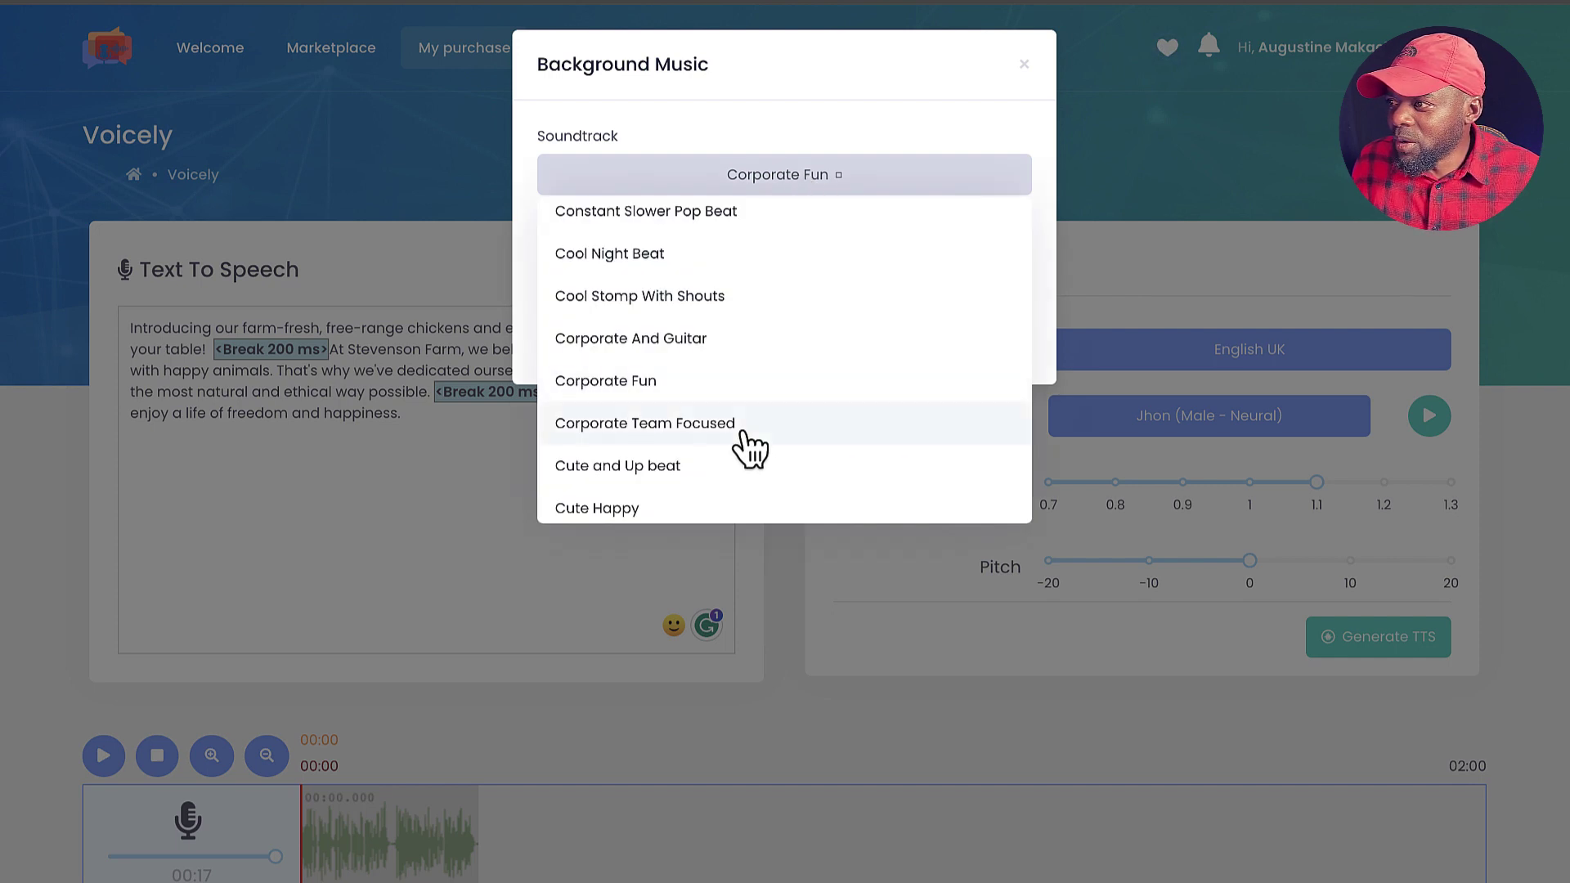
pyautogui.click(744, 433)
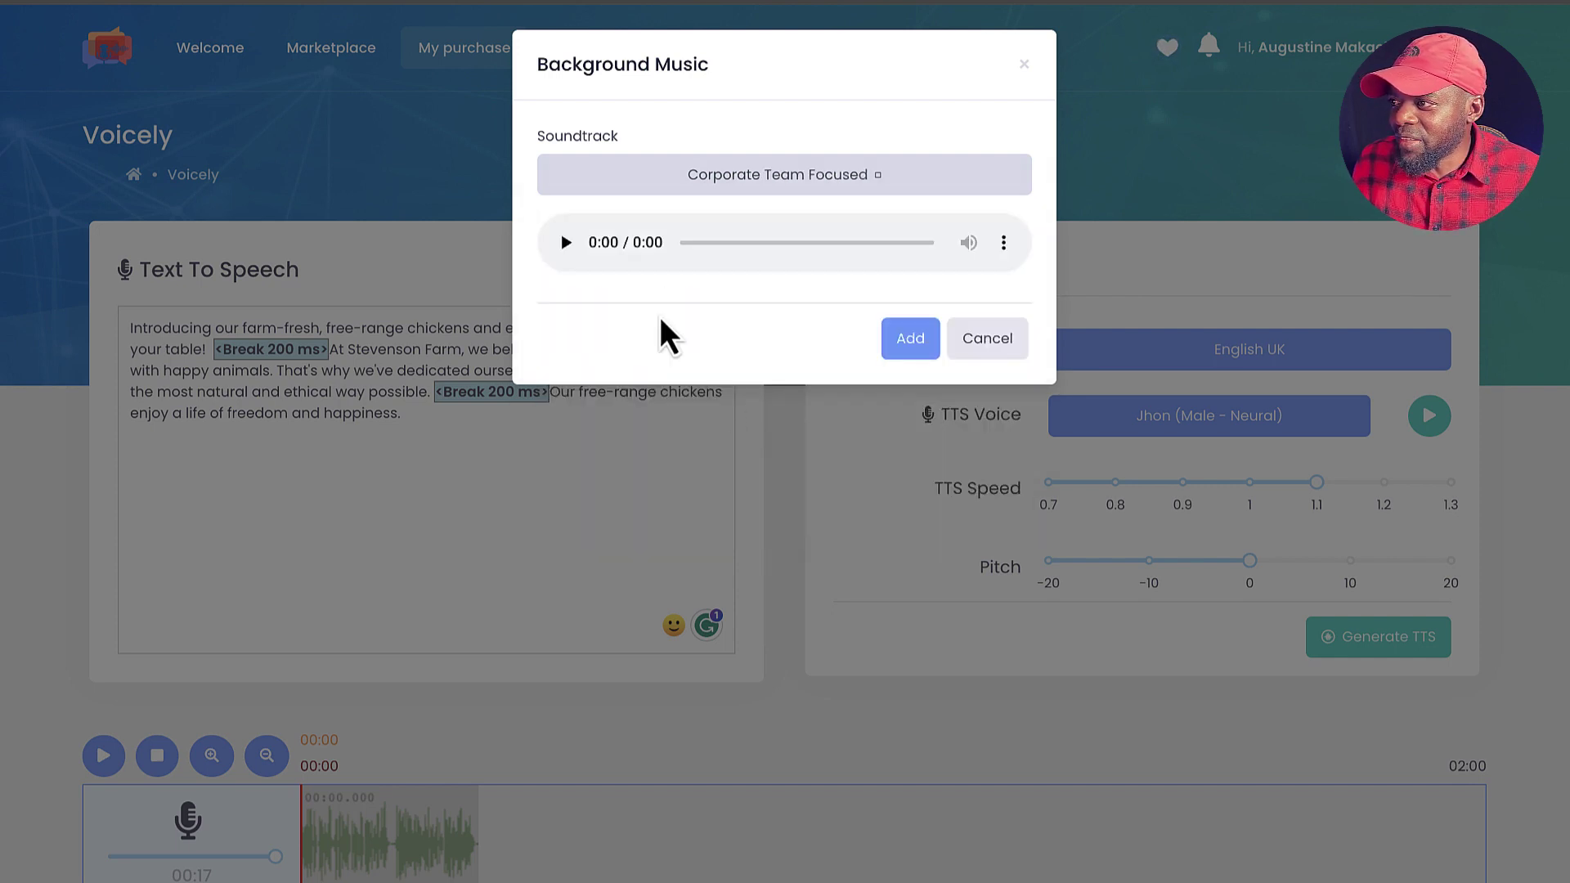
pyautogui.click(567, 243)
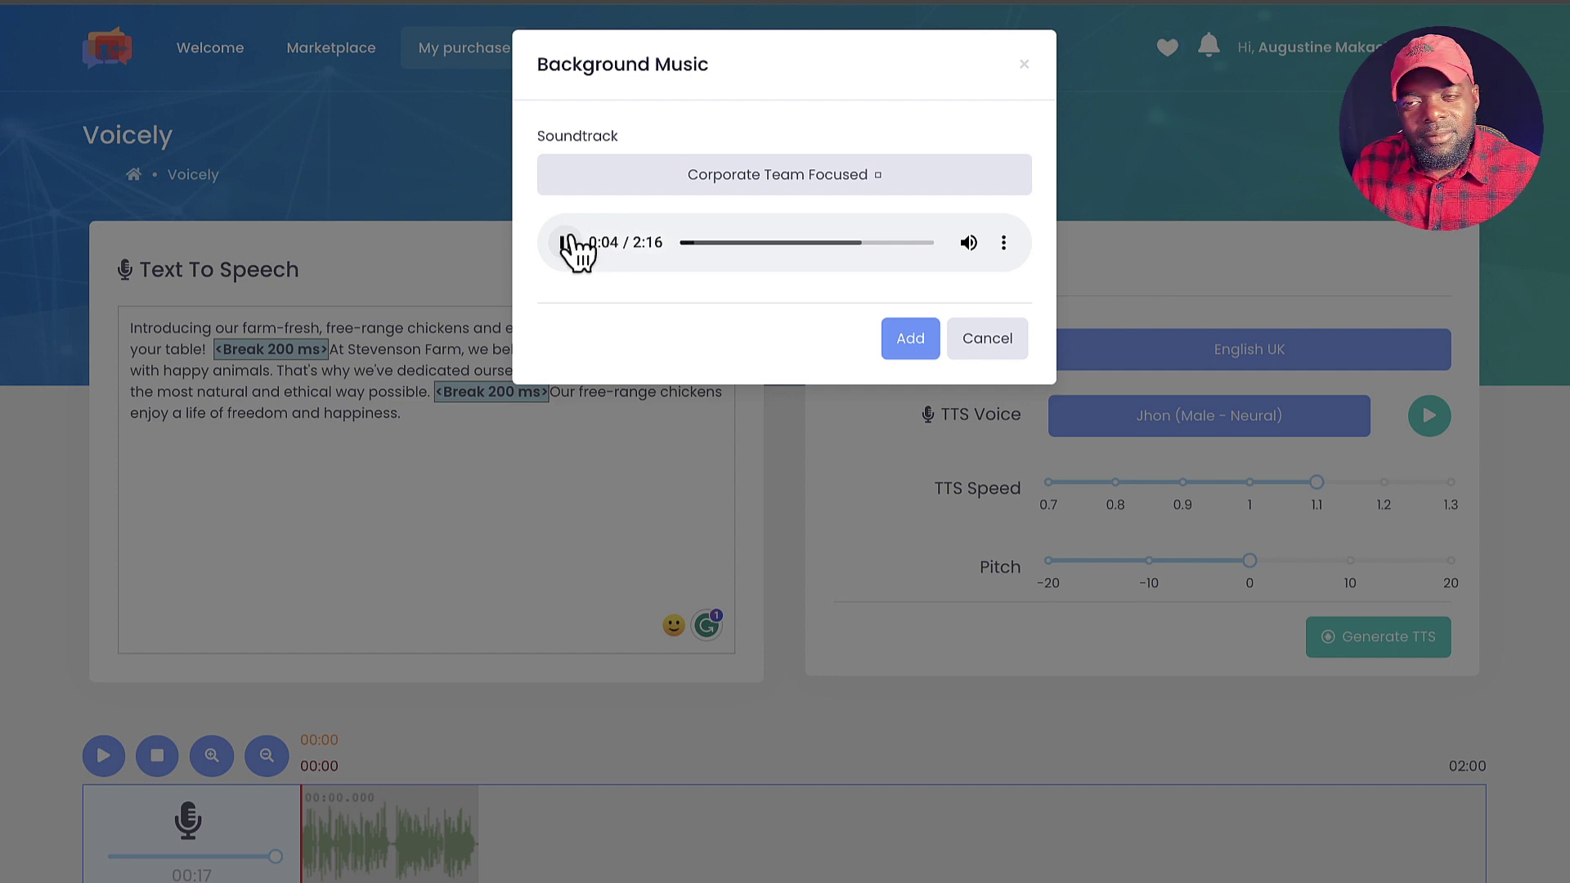
pyautogui.click(911, 342)
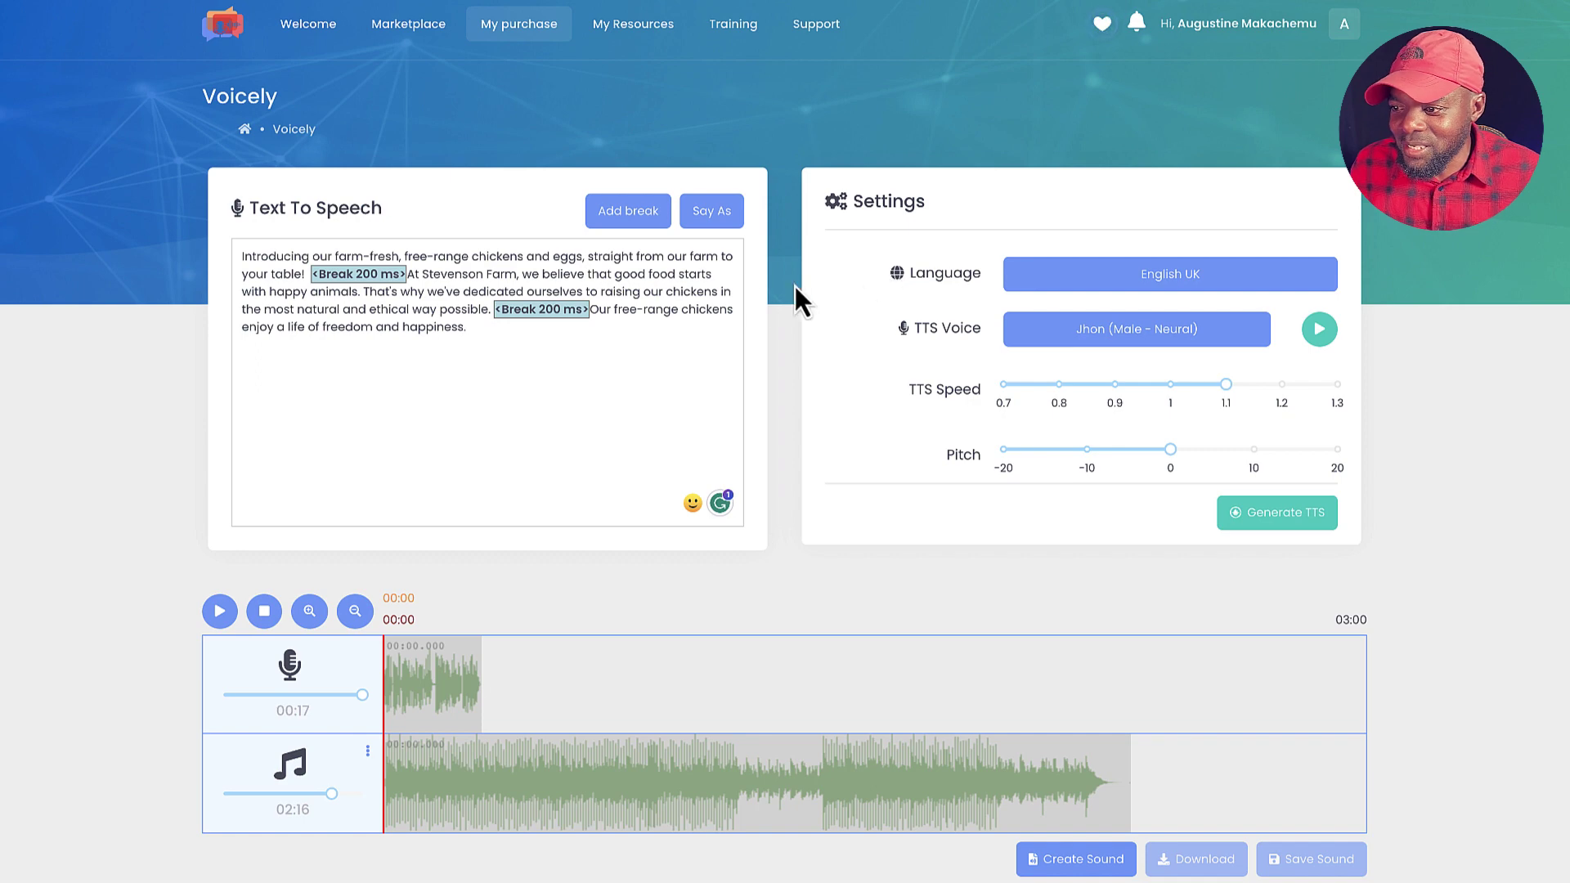
# - Lower the background music volume to about 3 and replay the mix to check it
pyautogui.click(220, 615)
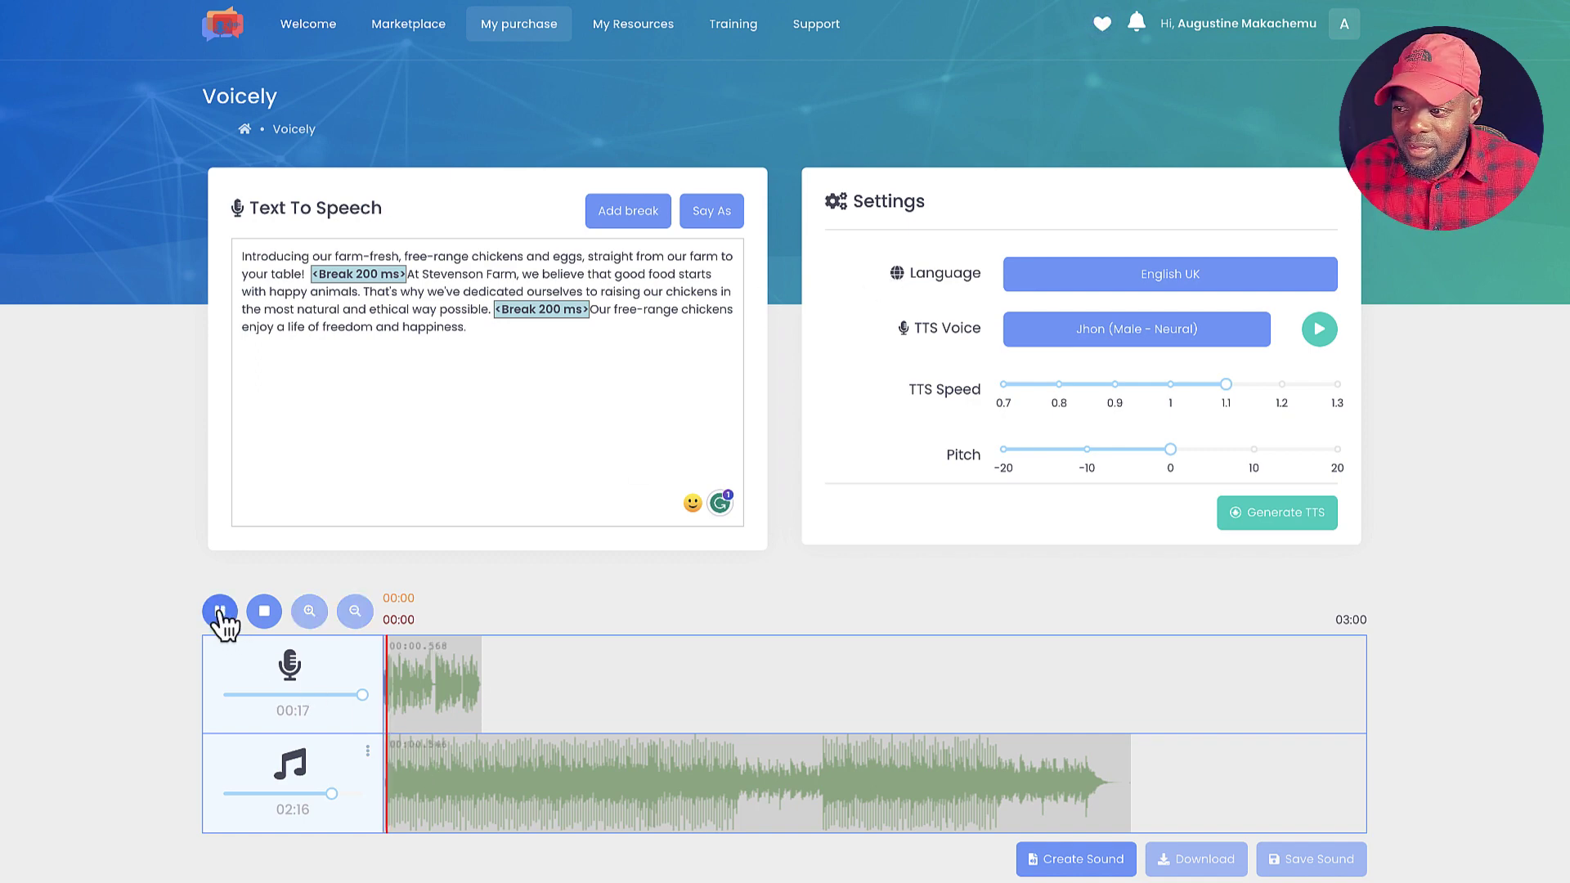
pyautogui.click(220, 614)
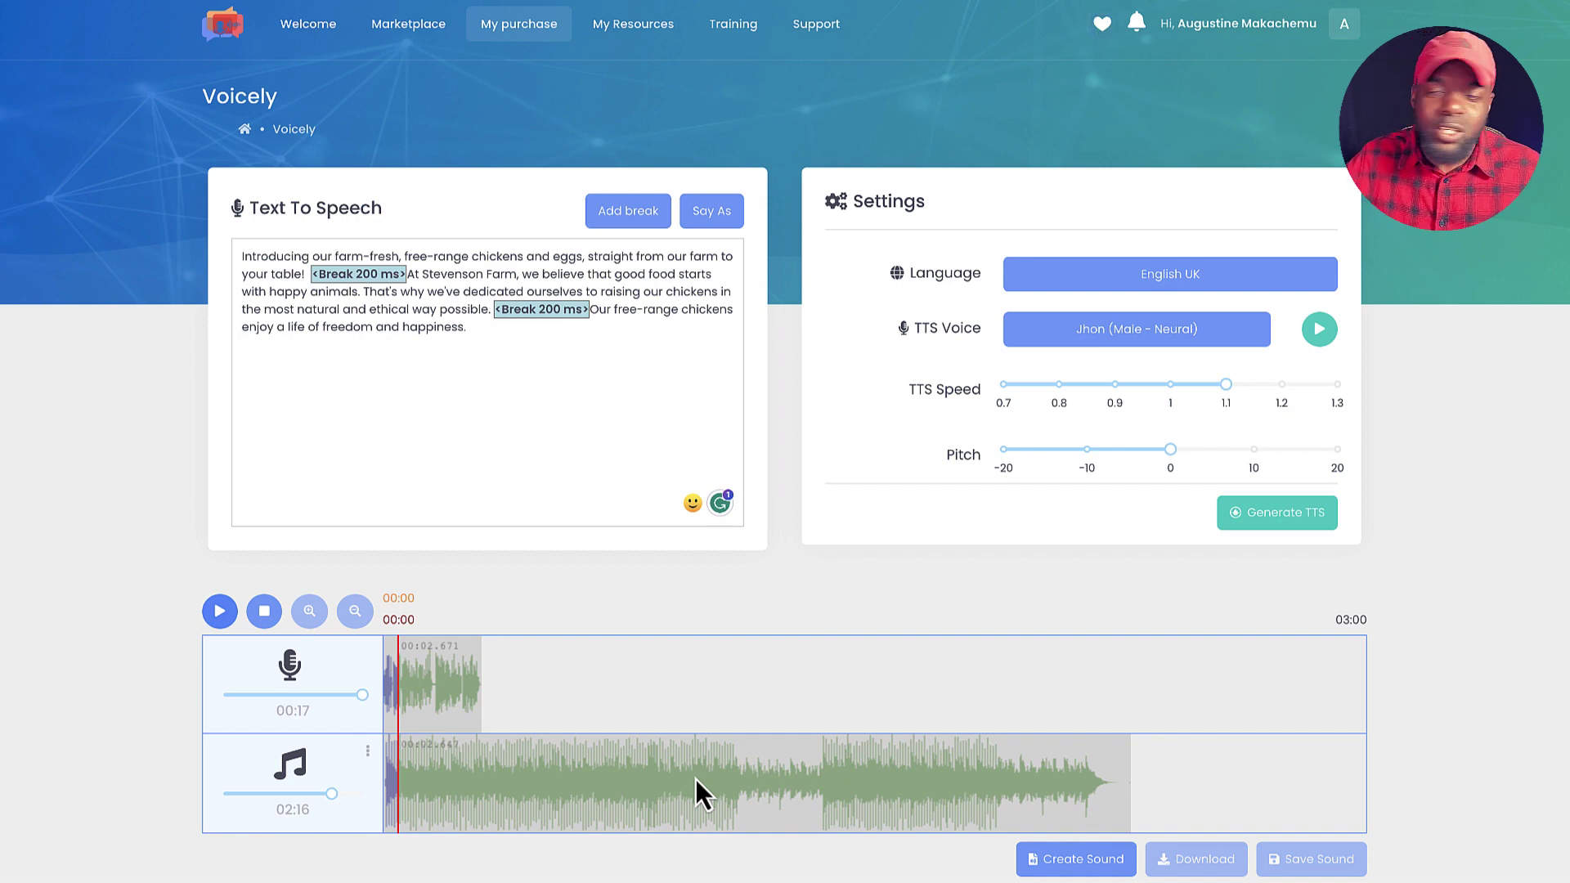
pyautogui.moveTo(332, 793)
pyautogui.moveTo(328, 794); pyautogui.dragTo(238, 794)
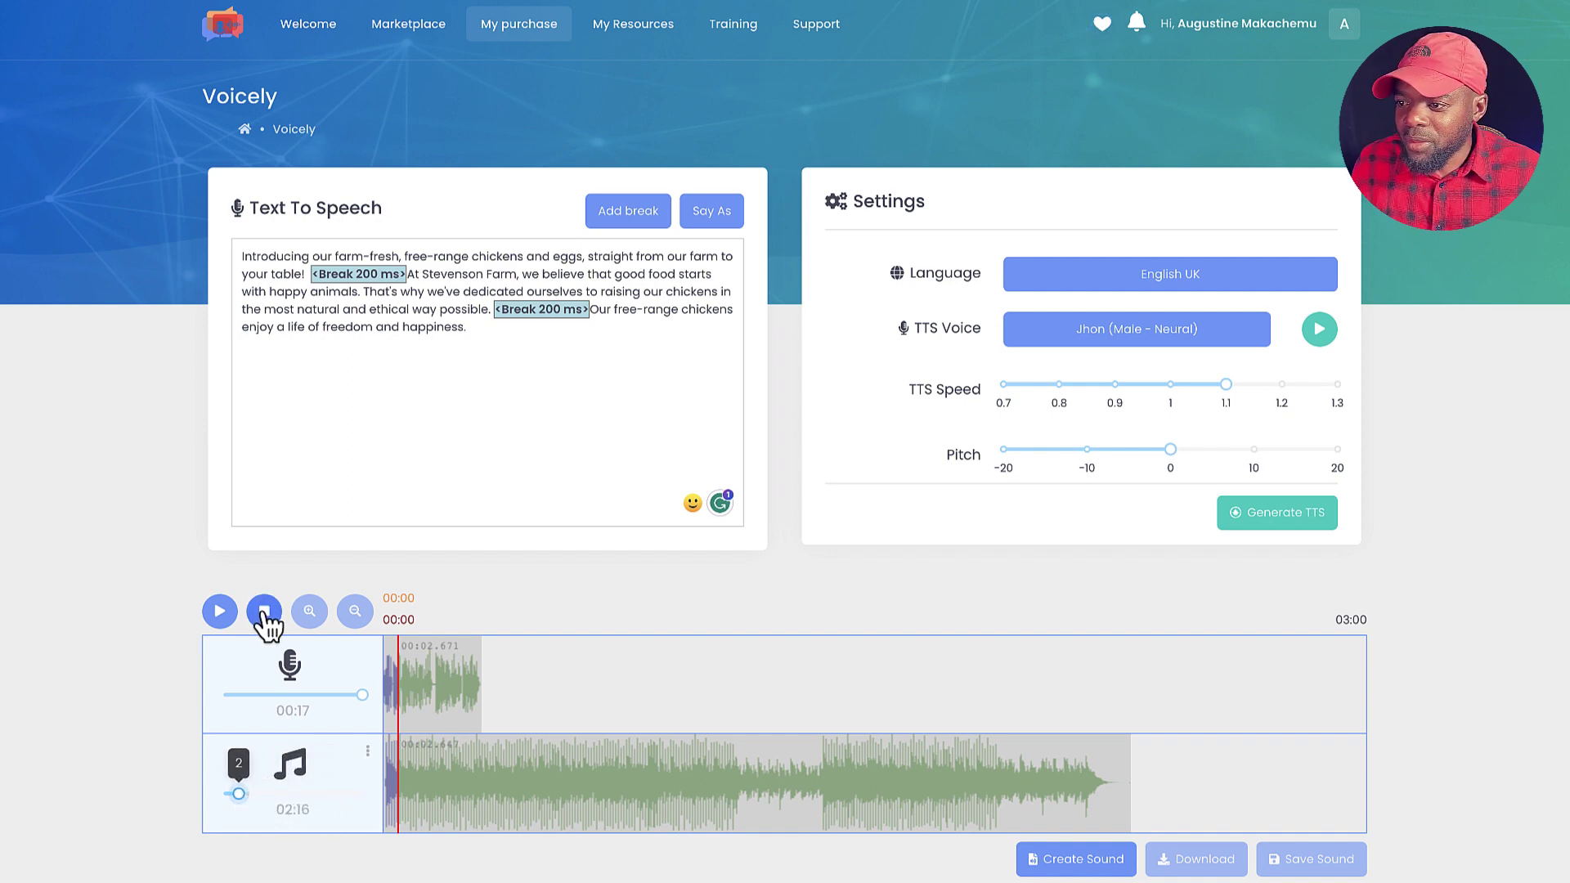
pyautogui.click(271, 624)
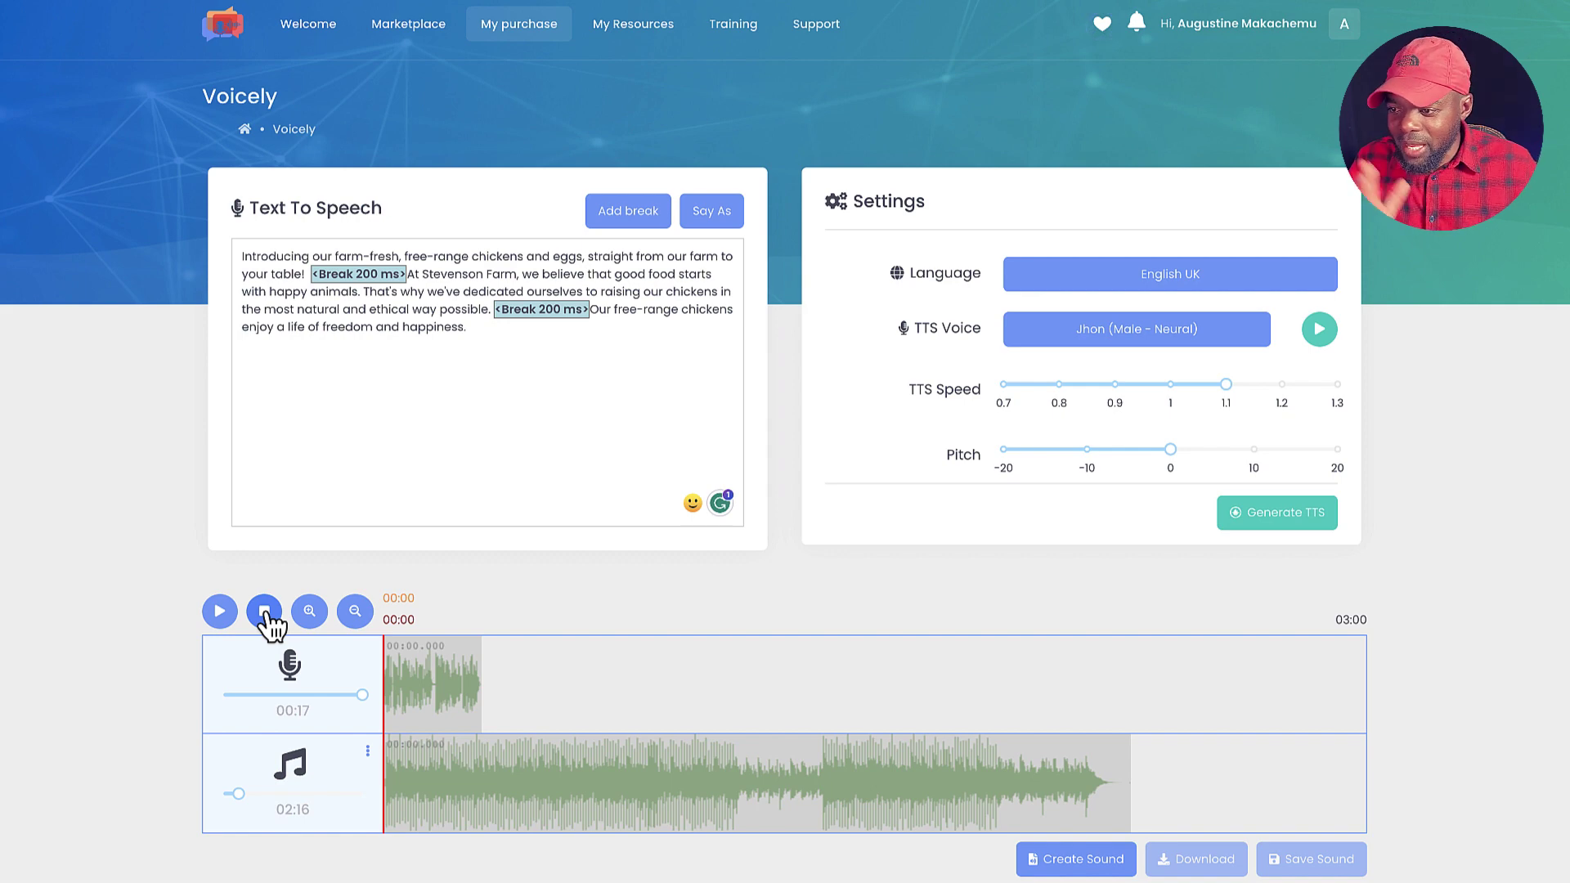
pyautogui.click(219, 615)
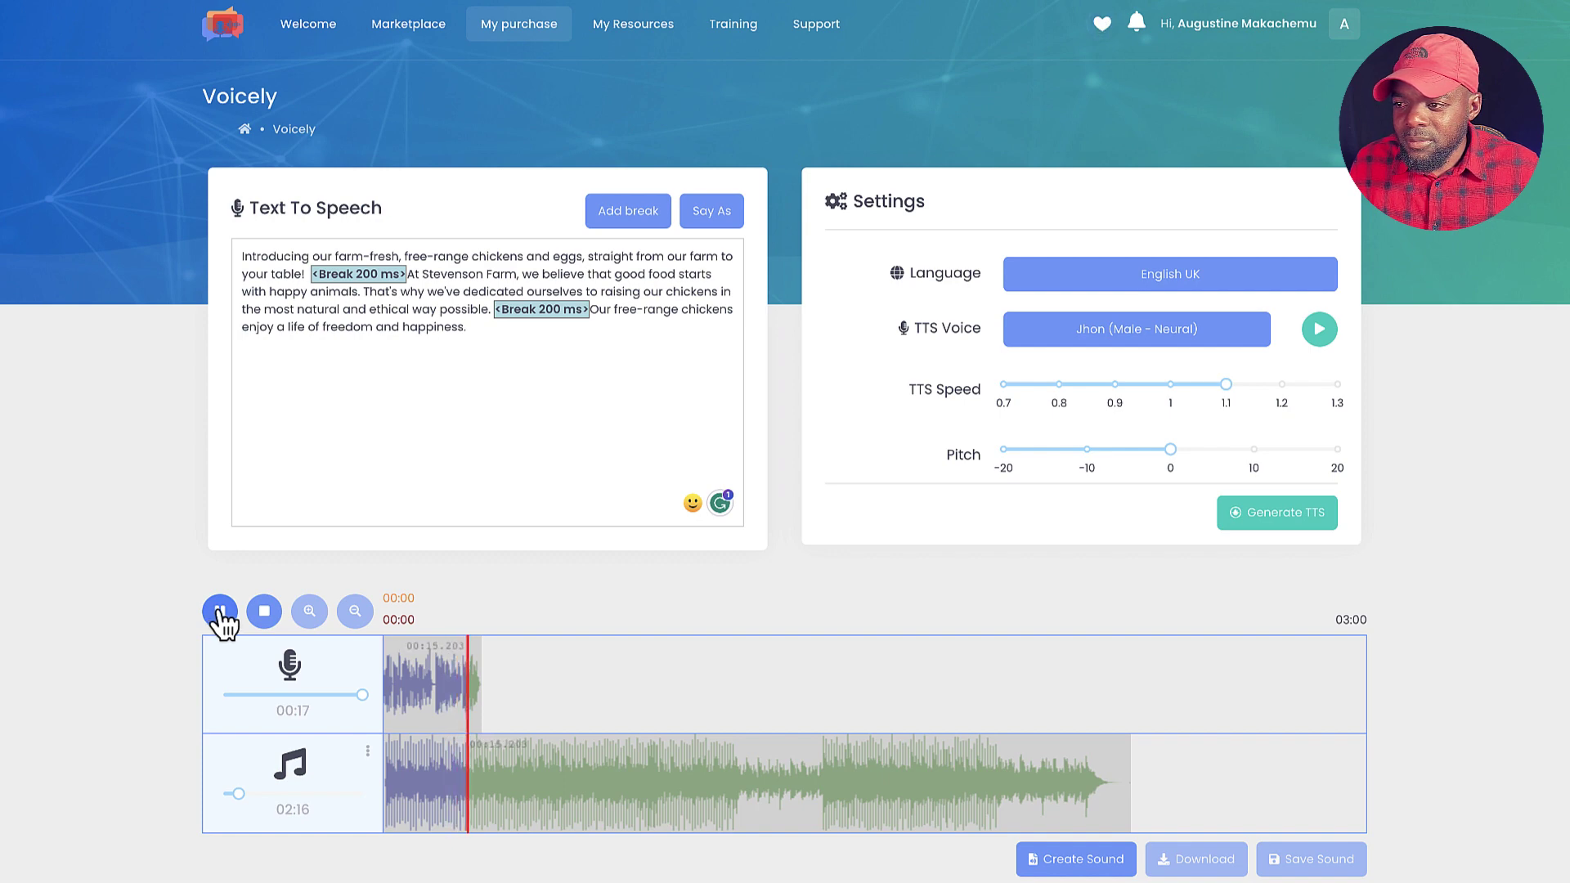
pyautogui.click(221, 620)
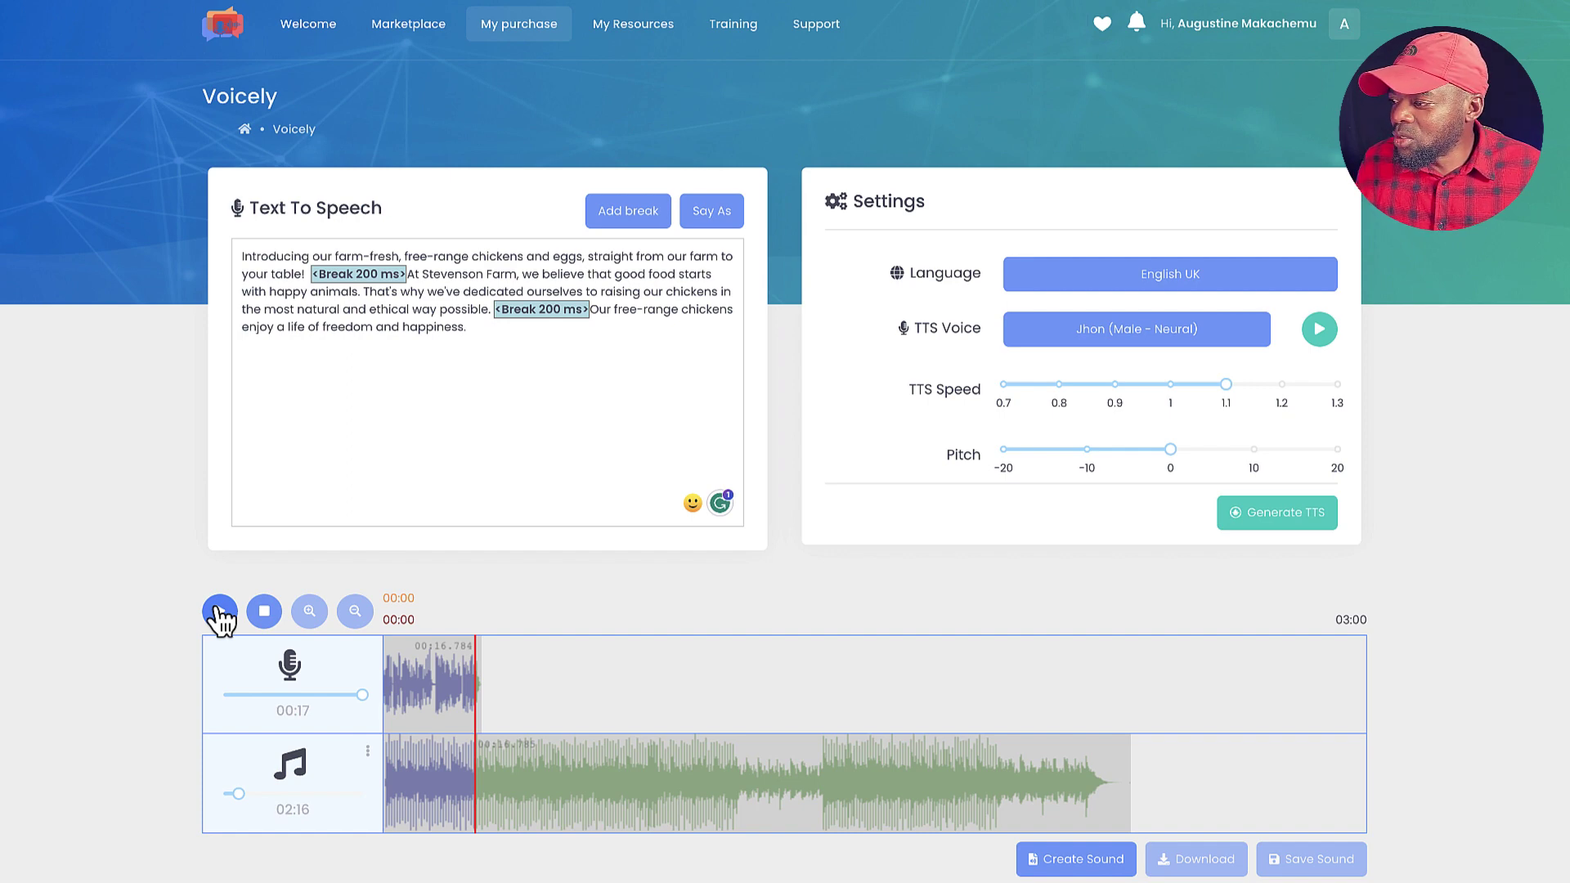
# - Mix voiceover and music with Create Sound and download the result as an MP3
pyautogui.click(1086, 870)
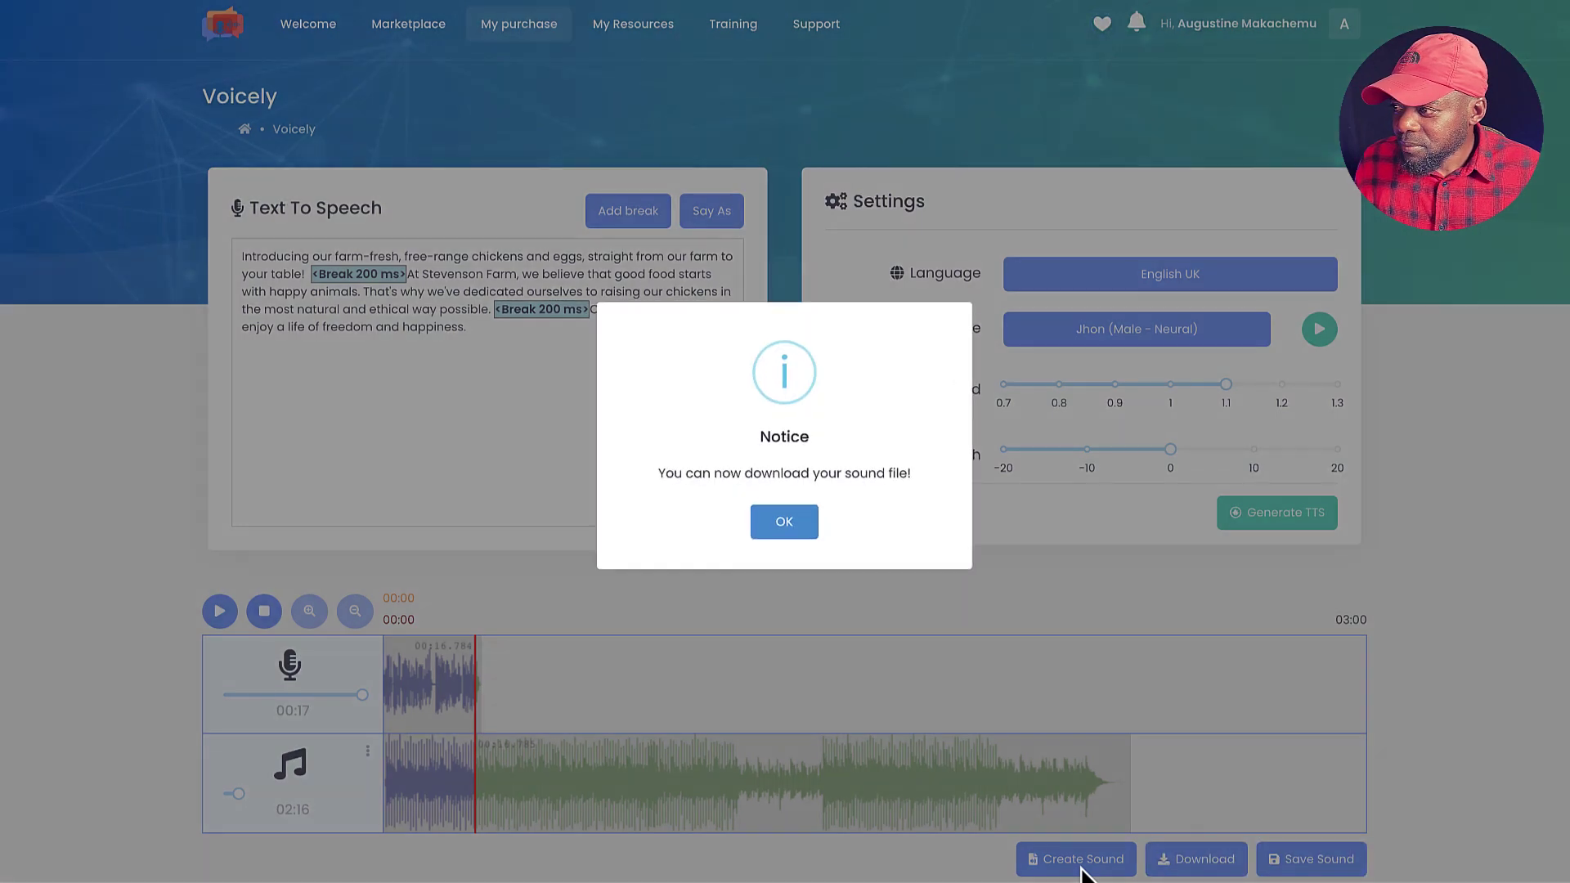
pyautogui.click(788, 524)
pyautogui.click(1235, 859)
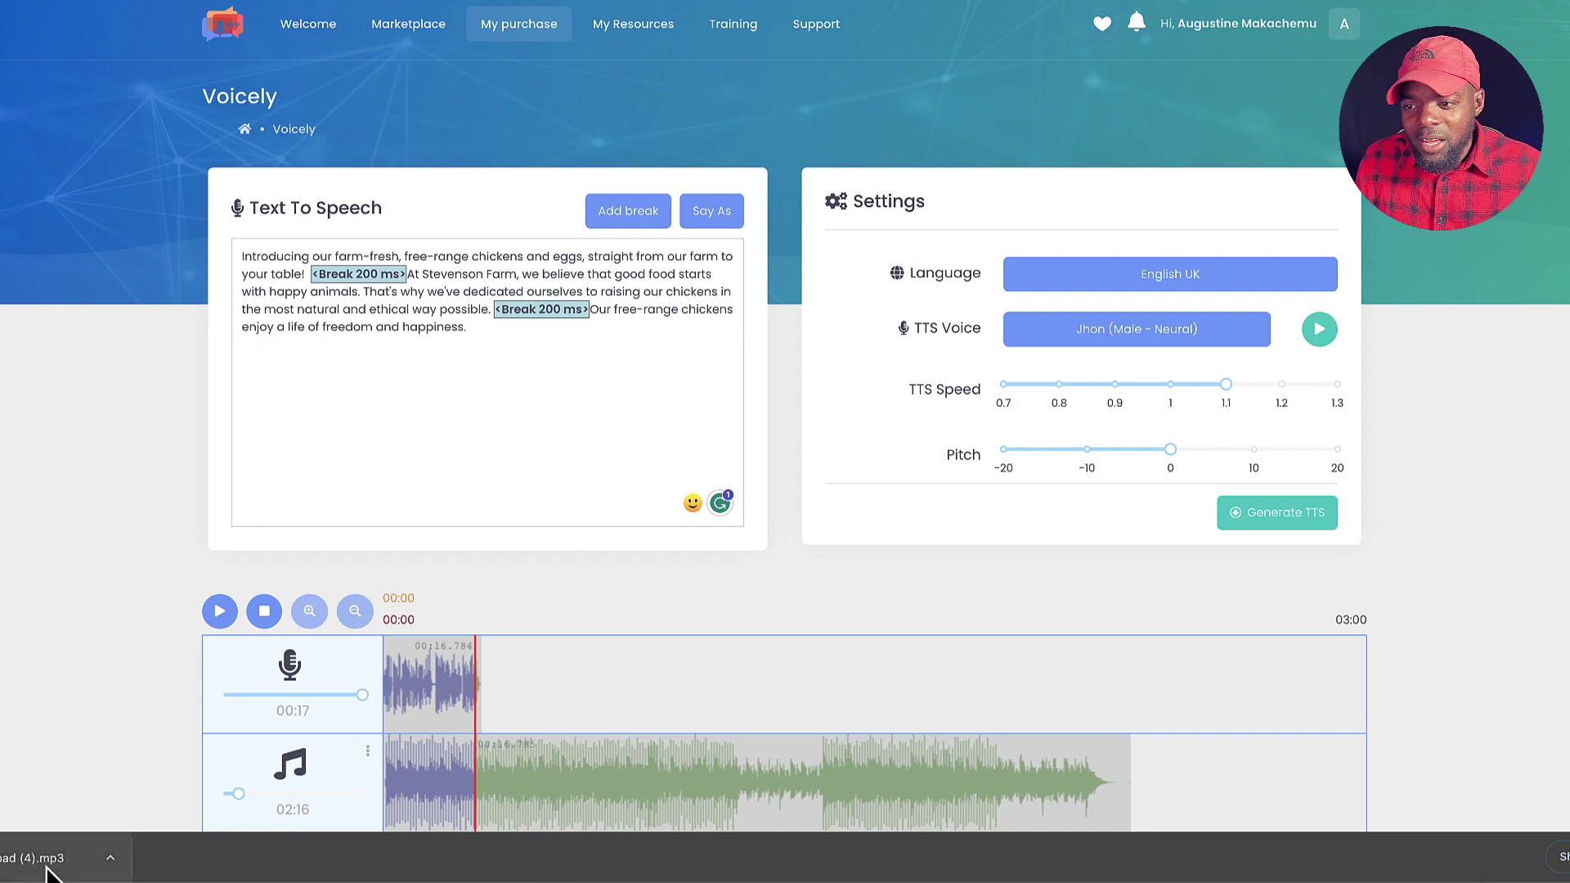
# - Reveal download (4).mp3 in the Downloads folder and listen to its Quick Look preview
pyautogui.click(111, 860)
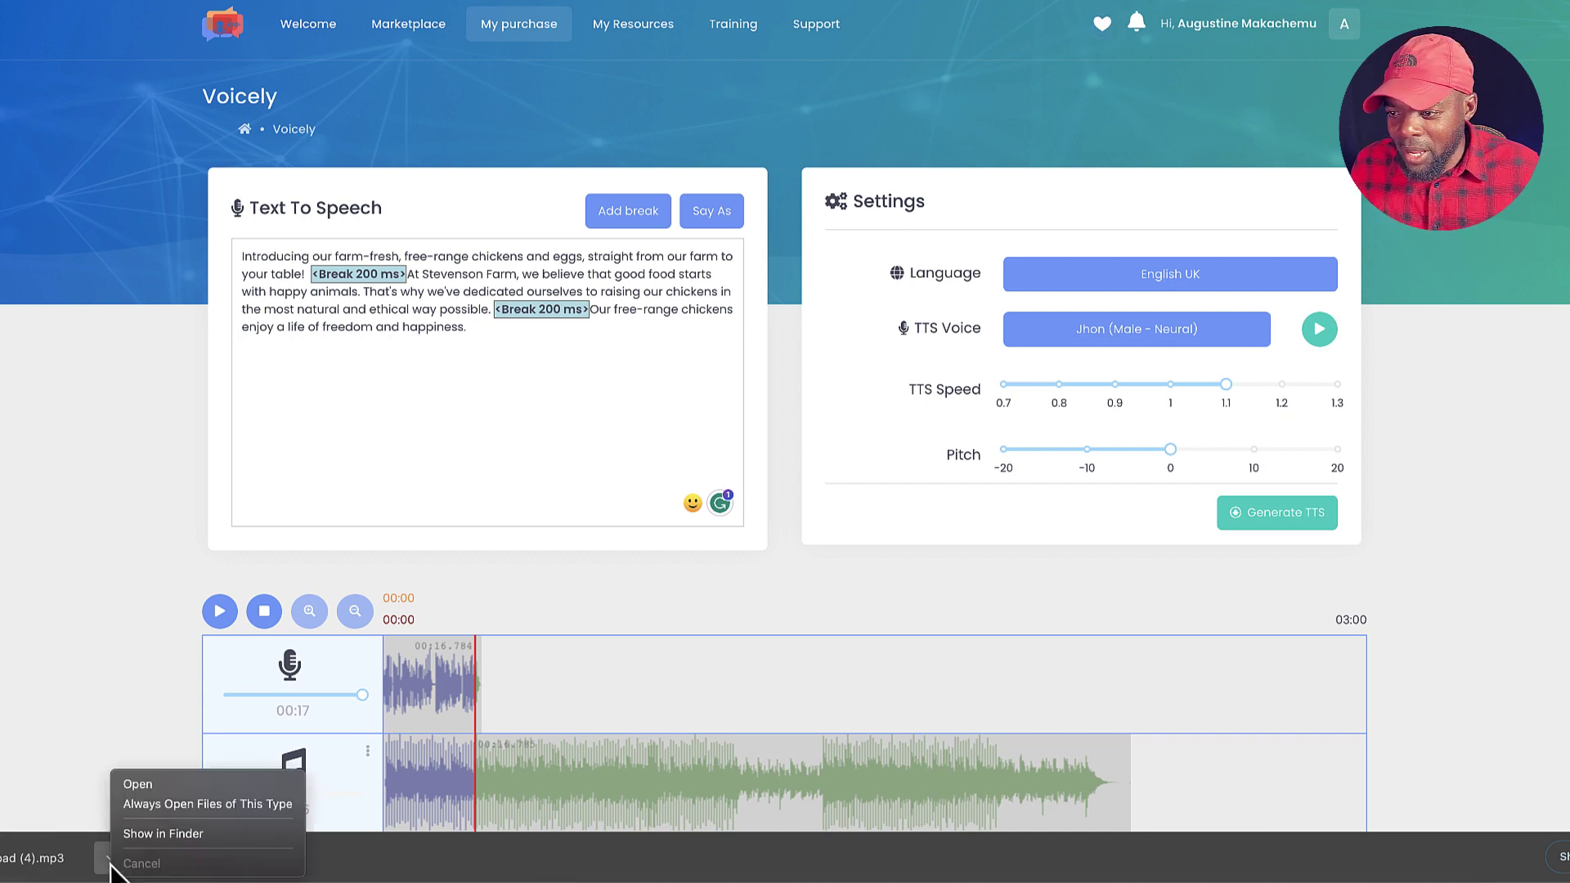
pyautogui.click(162, 835)
pyautogui.press('space')
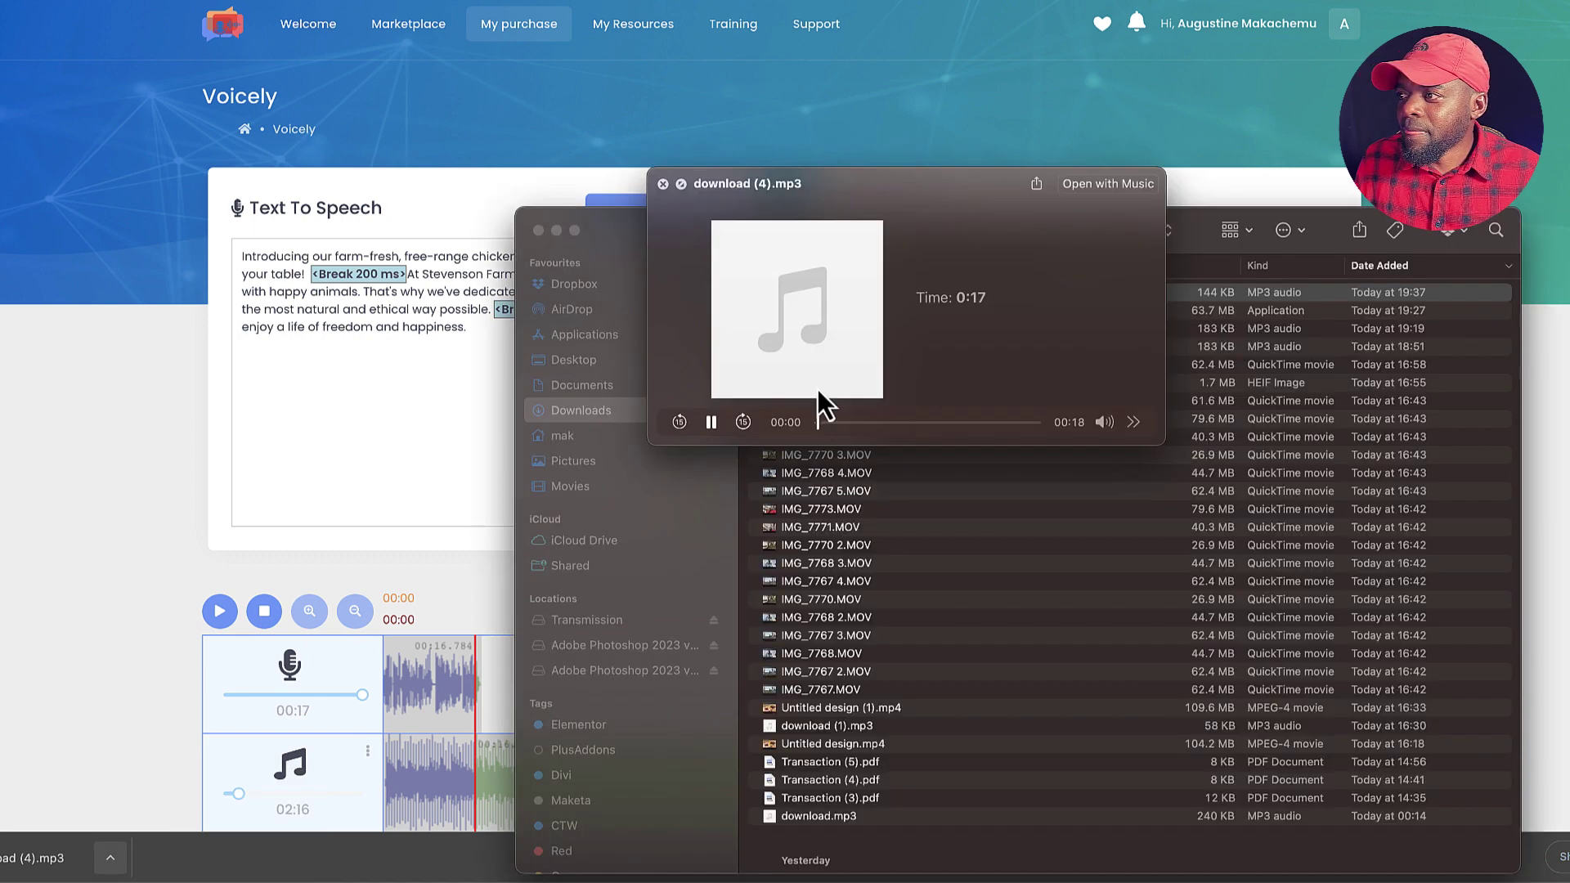
pyautogui.click(664, 185)
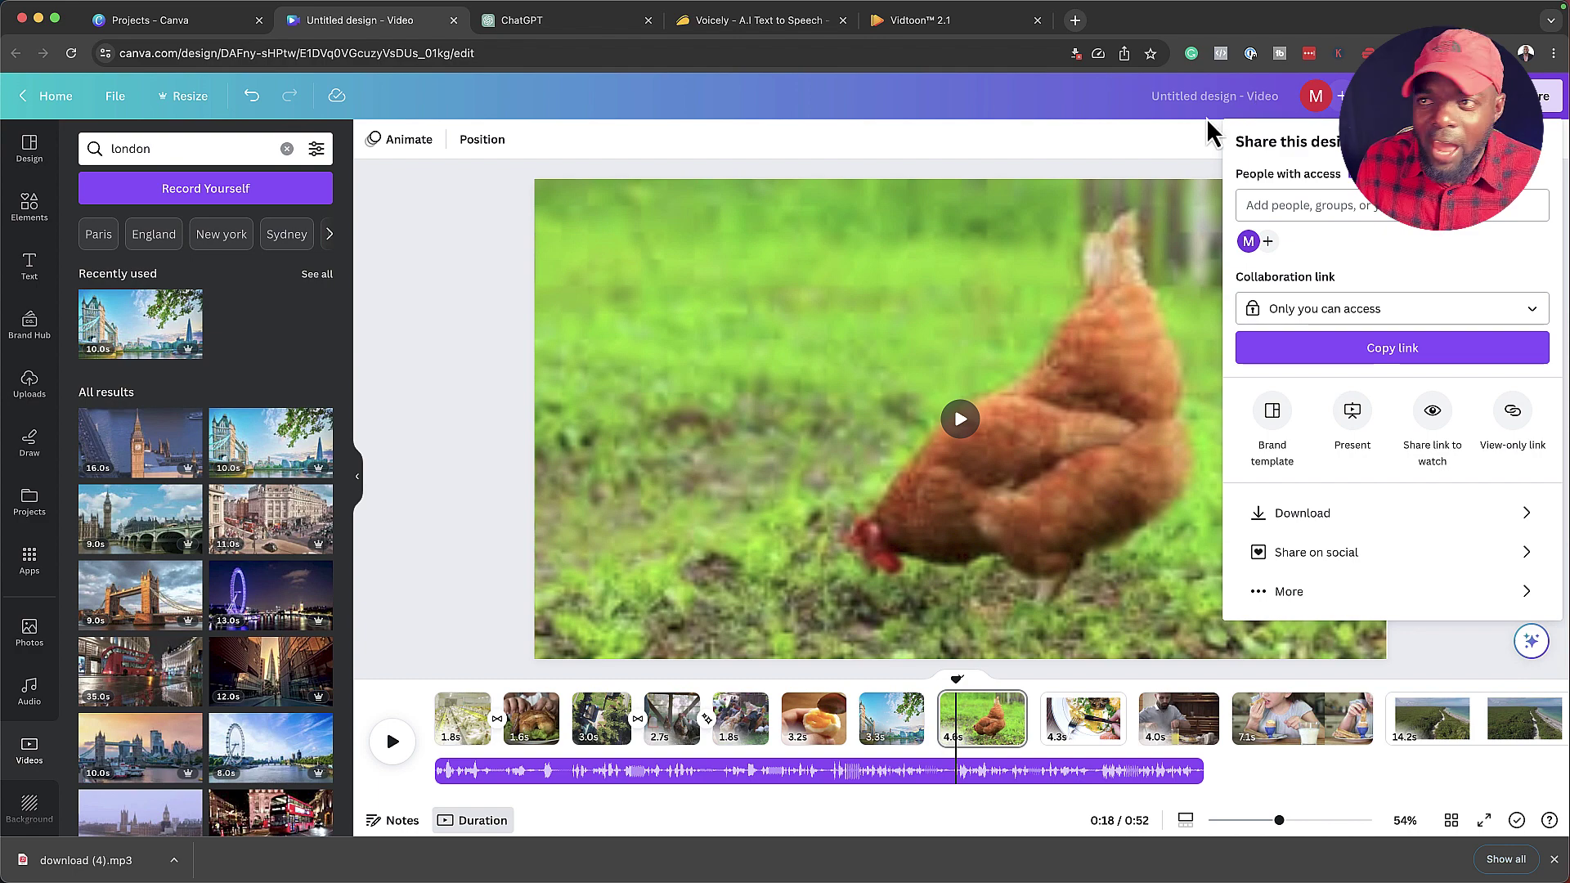
# - Close the Share panel and search Canva's stock videos for 'fresh eggs'
pyautogui.click(1217, 96)
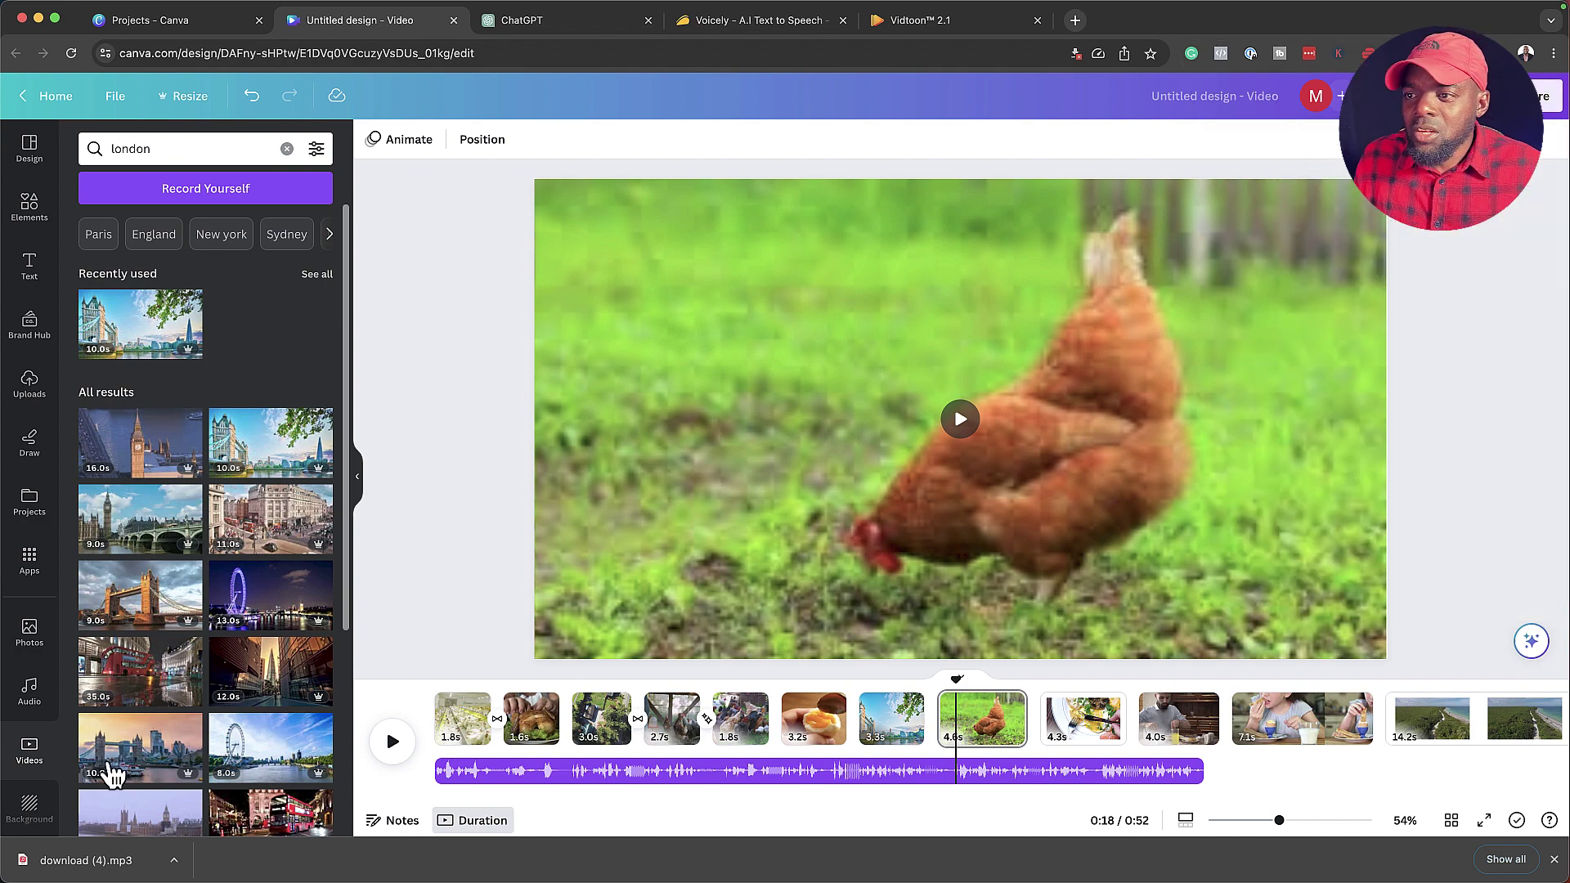
pyautogui.click(36, 761)
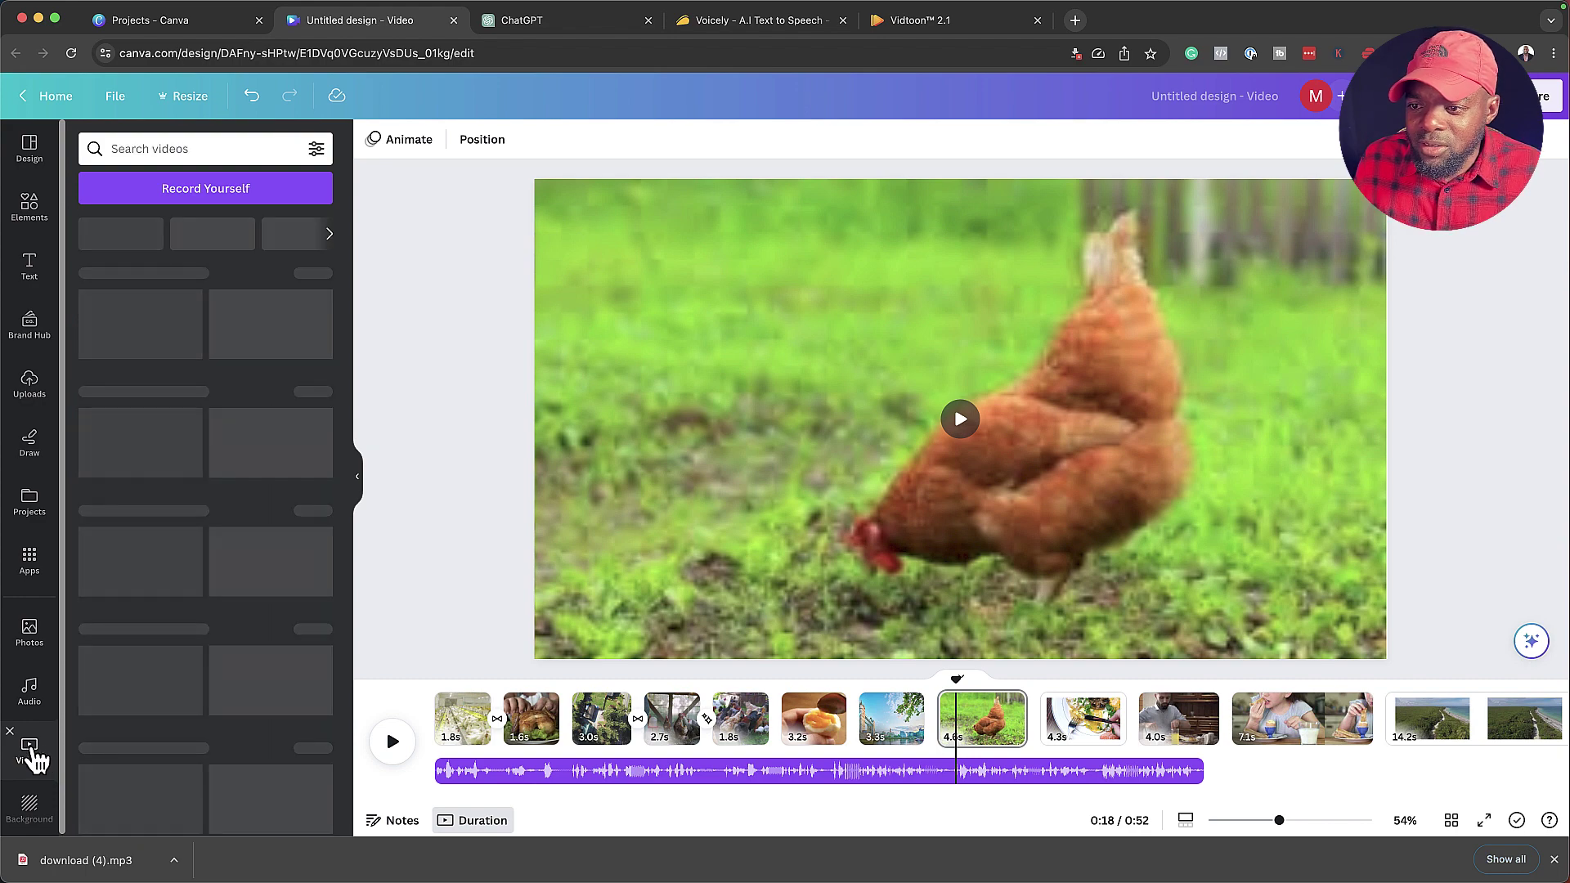
pyautogui.click(206, 156)
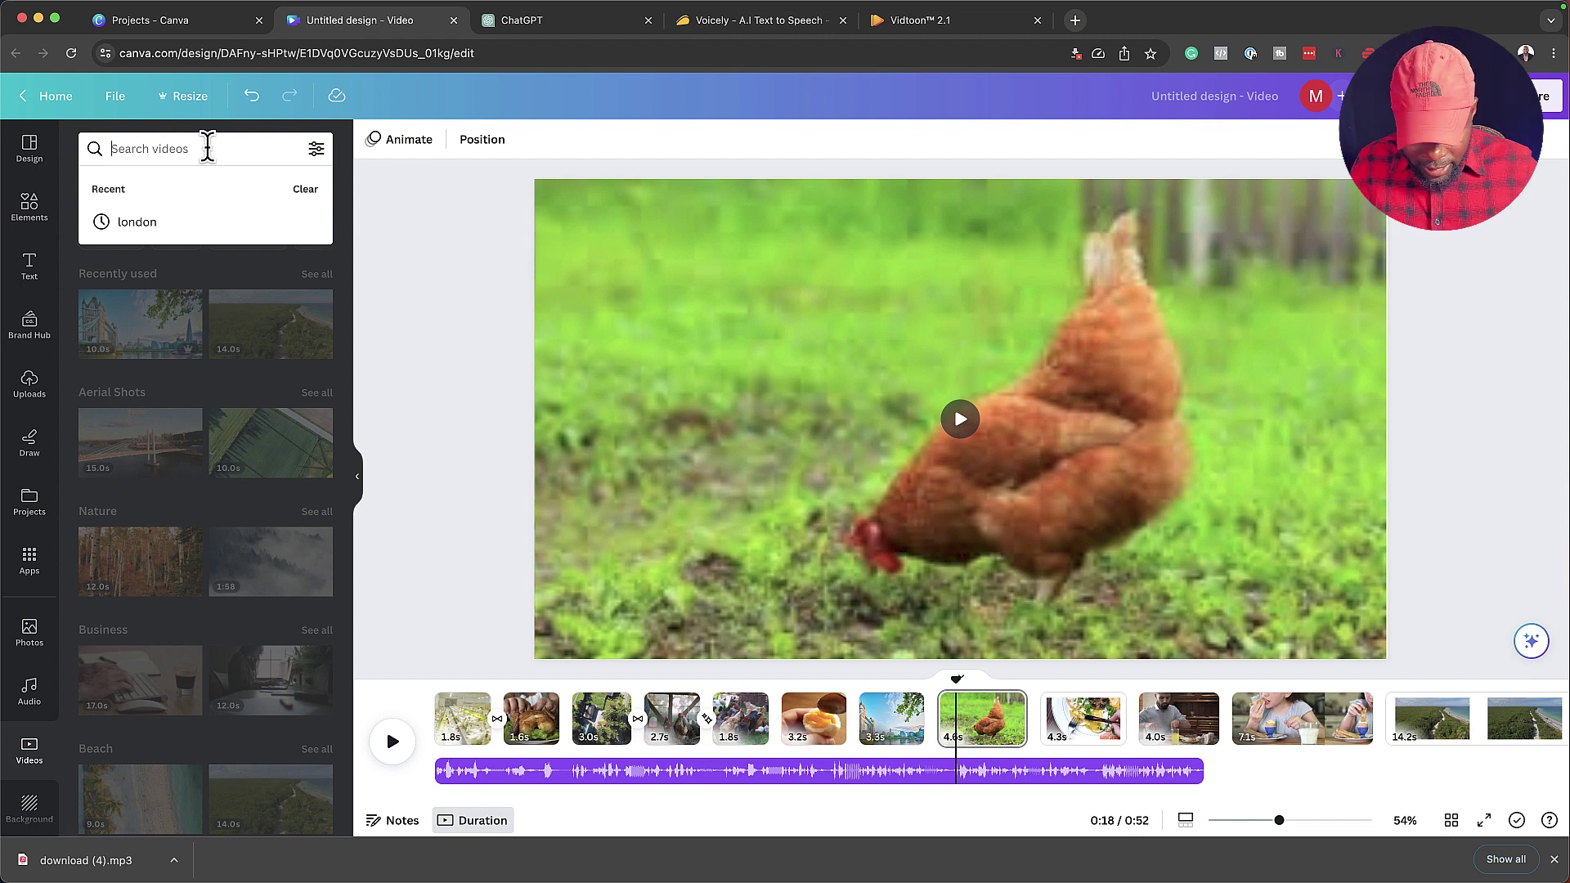
pyautogui.write('fresh')
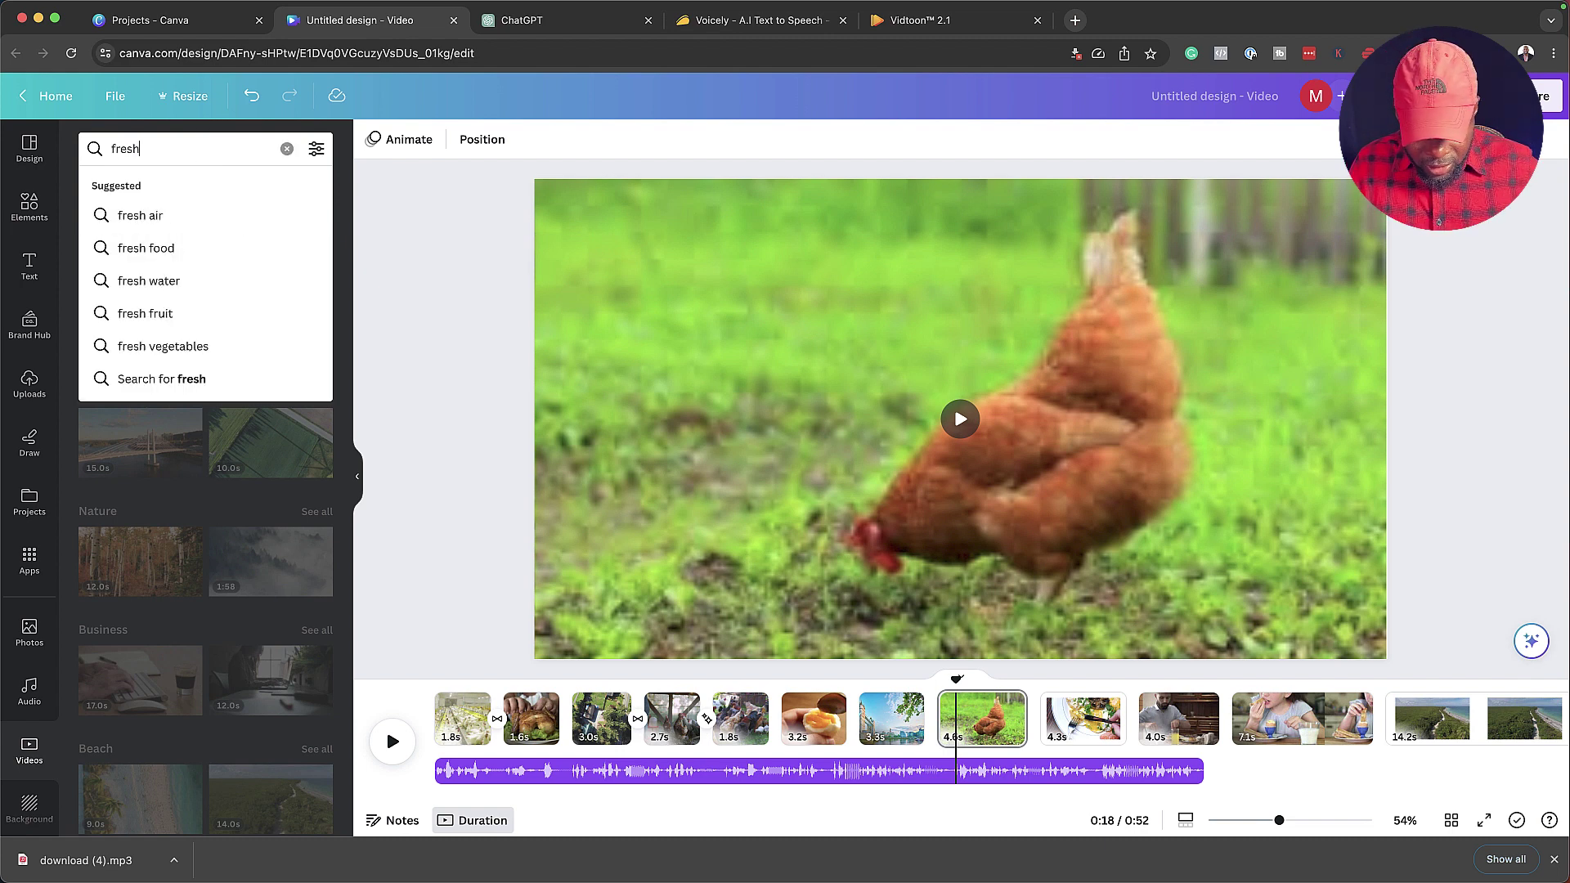
pyautogui.write(' eggs')
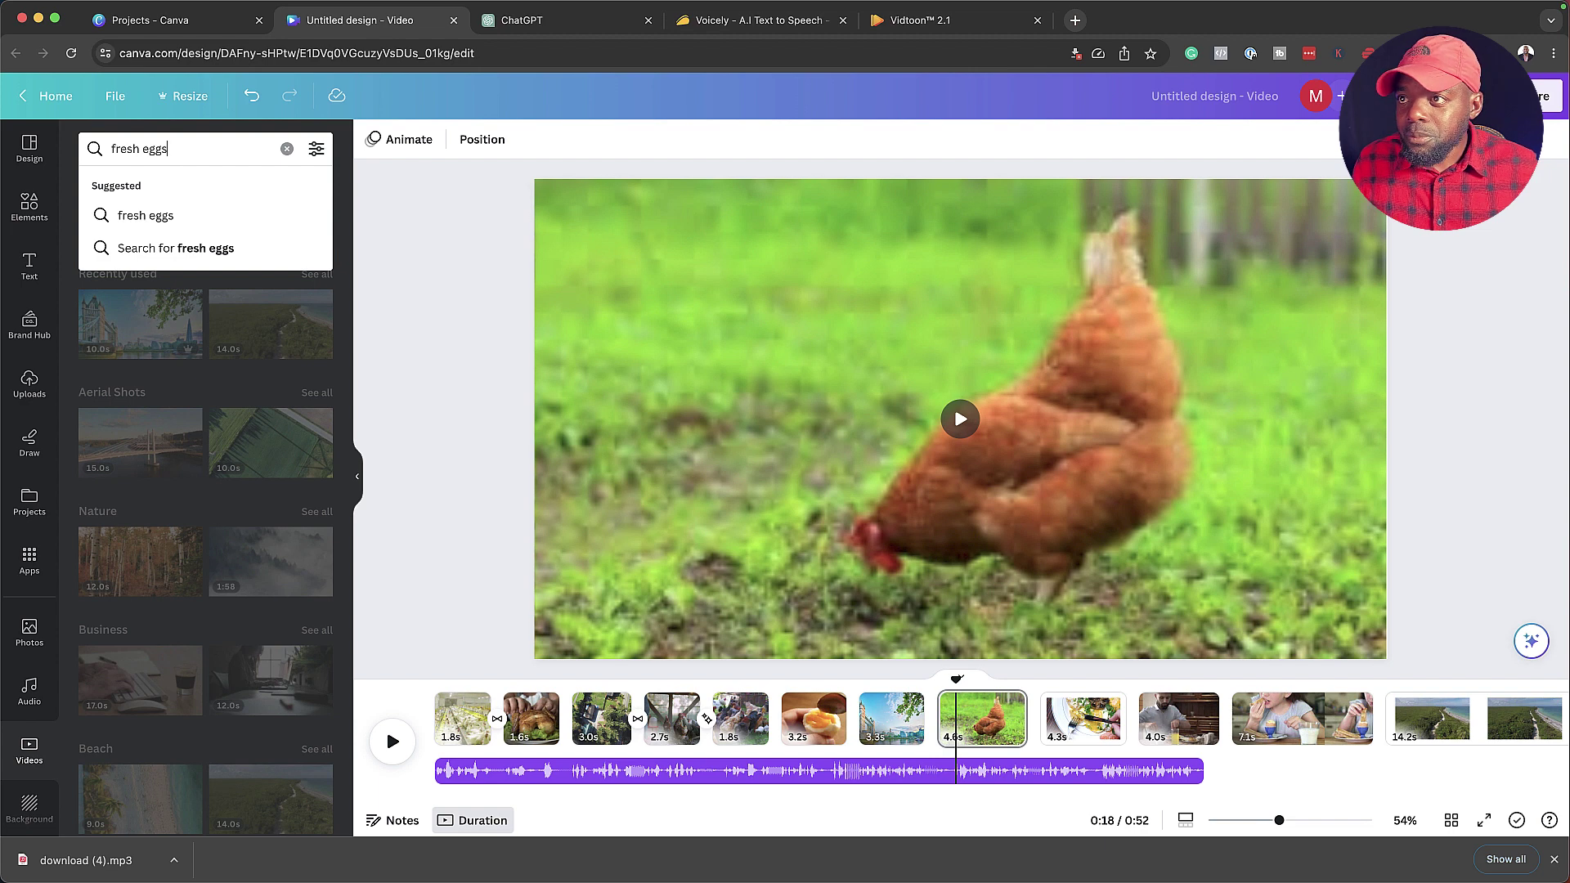
pyautogui.press('Return')
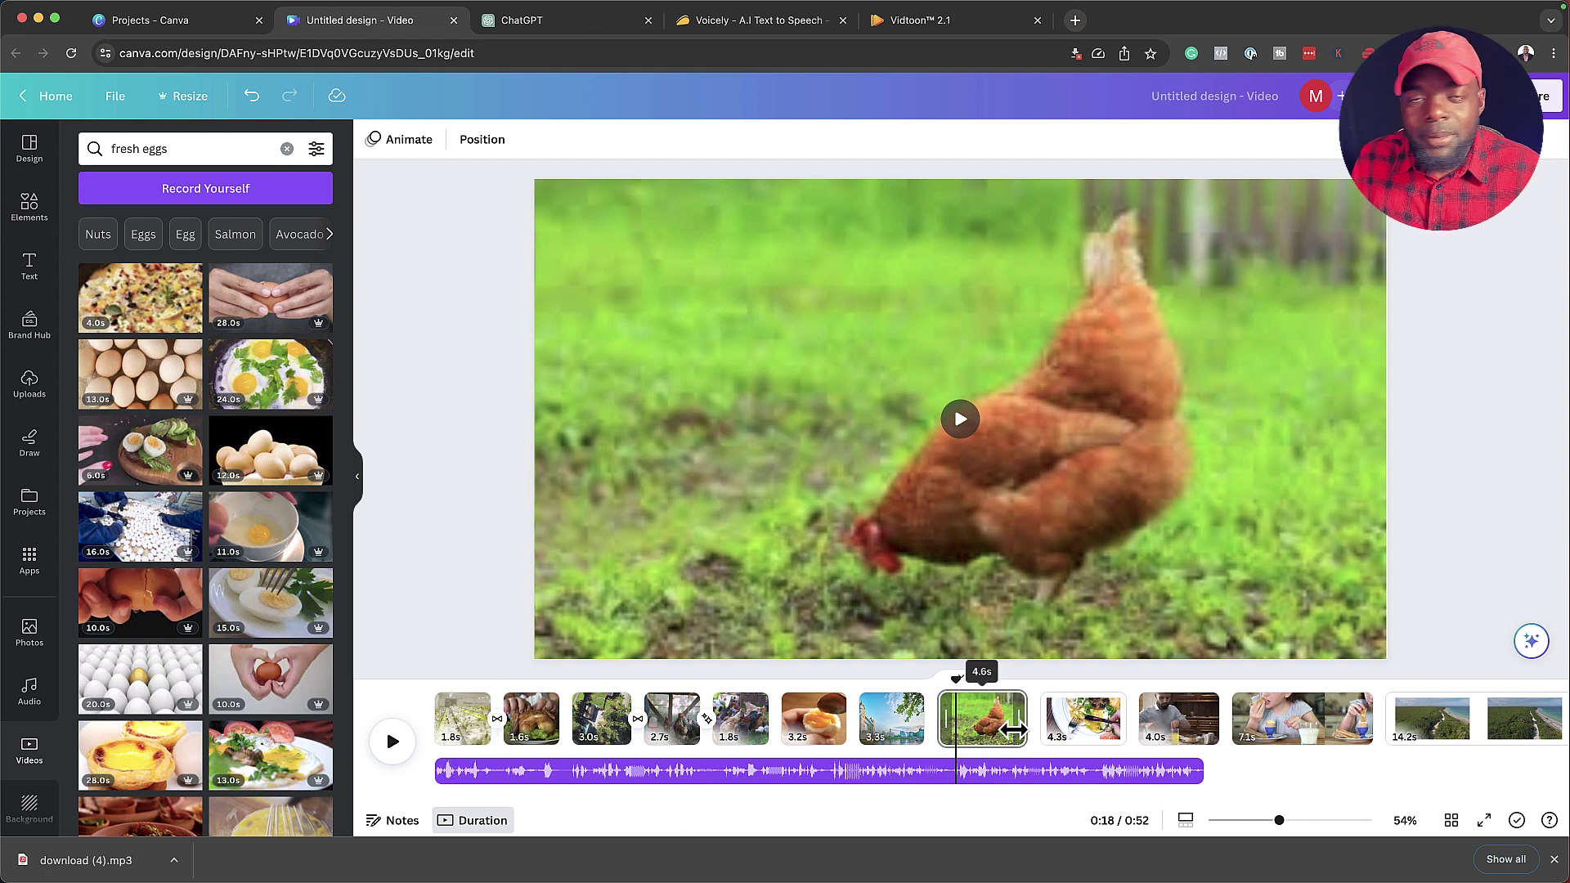
# - Delete the Tower Bridge page and insert a blank 5-second page before the chicken clip
pyautogui.click(907, 703)
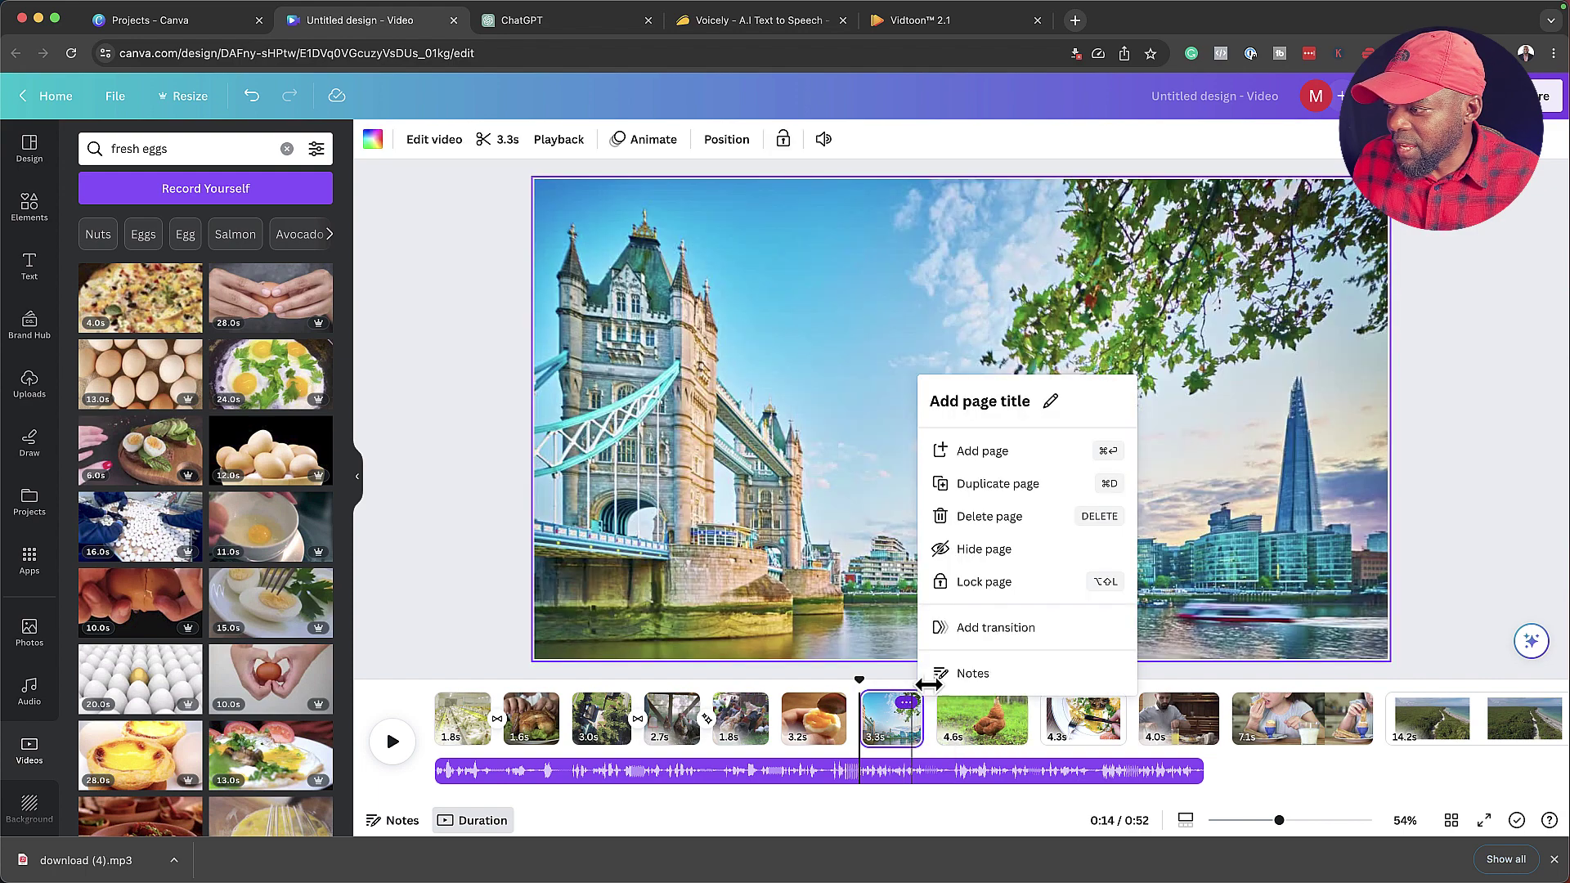
pyautogui.click(984, 524)
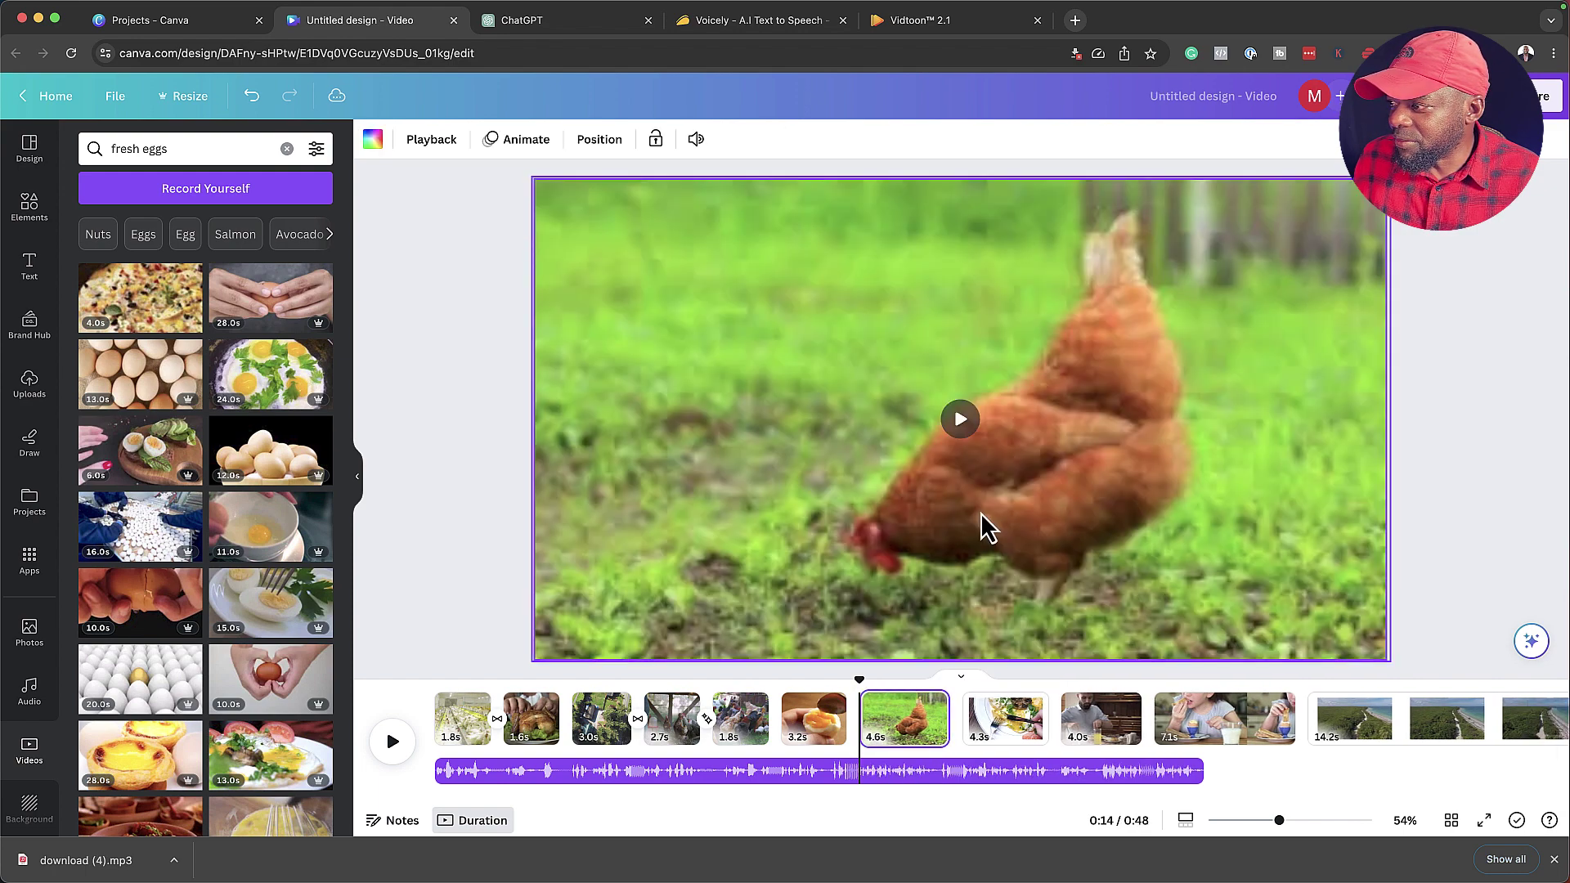
pyautogui.moveTo(865, 723)
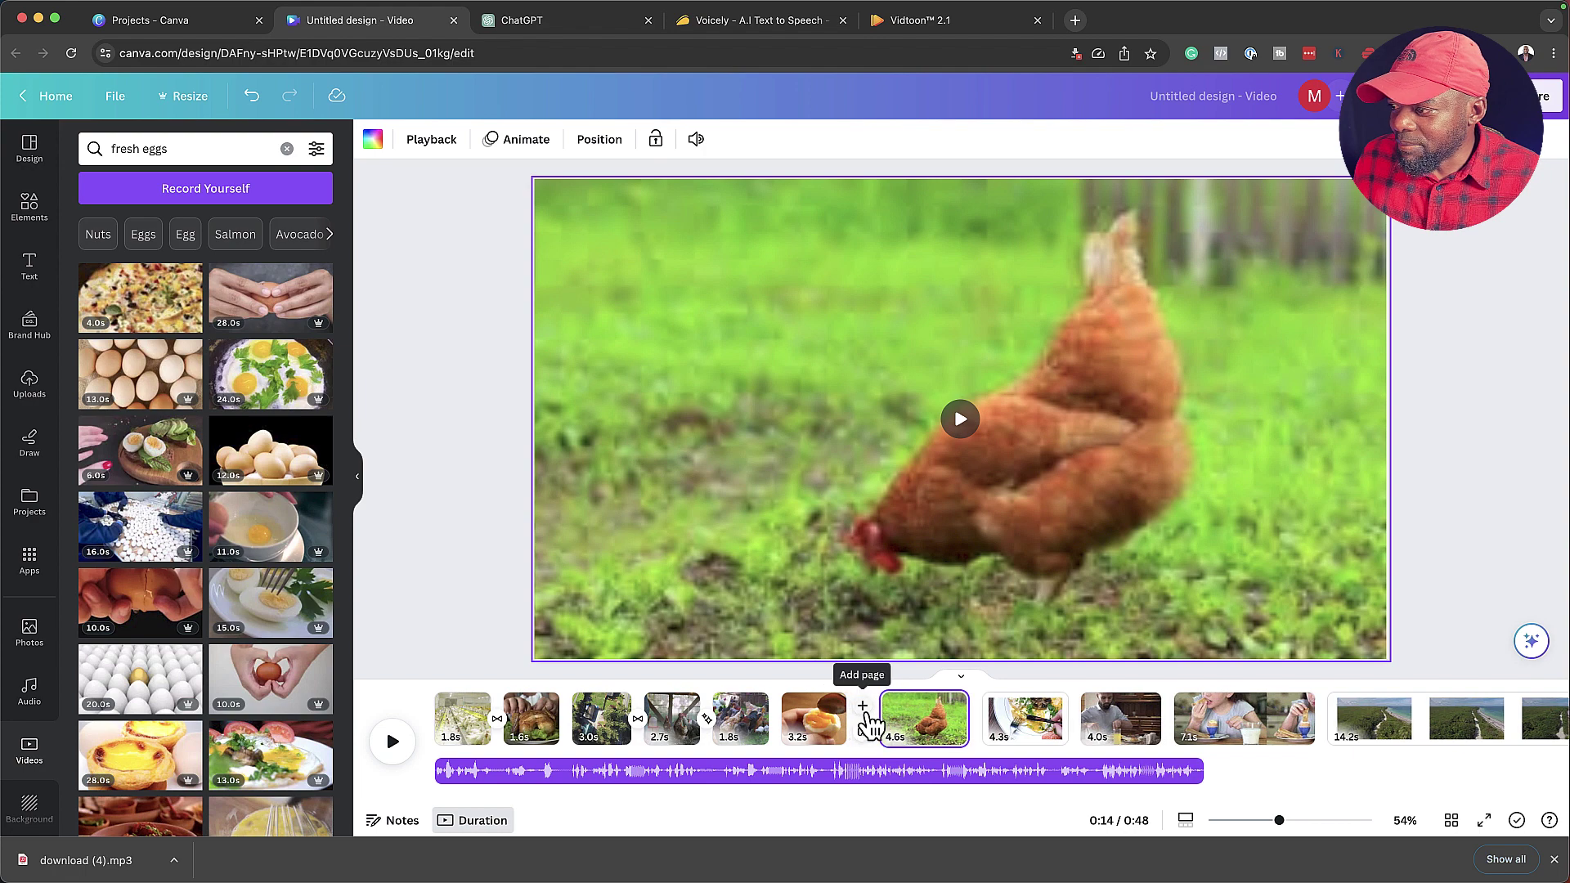
pyautogui.click(863, 706)
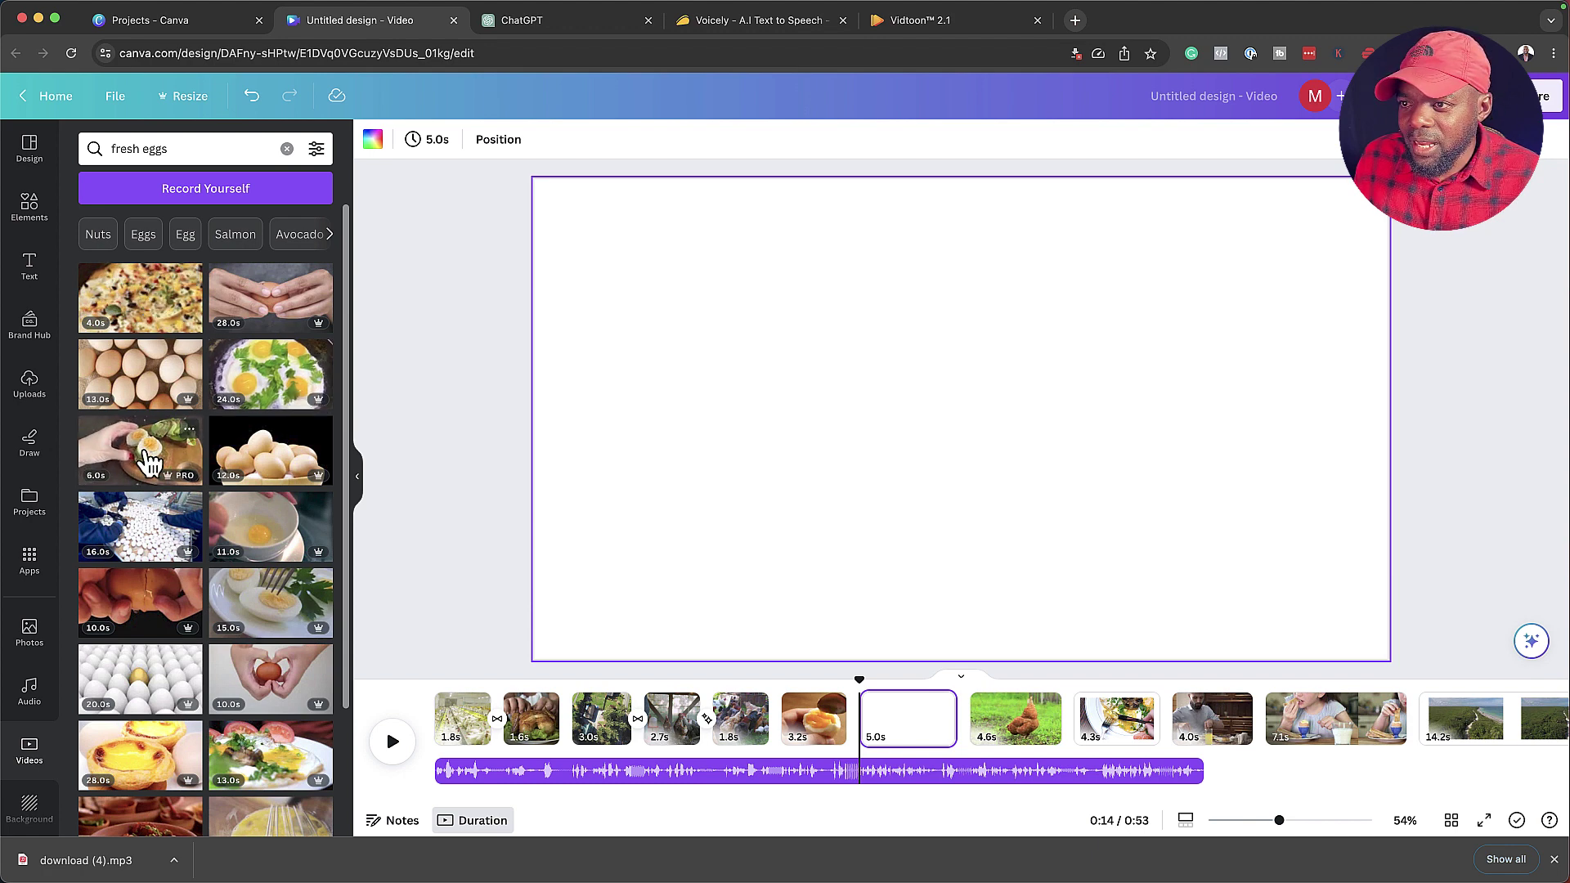
# - Add the egg-and-avocado video to the blank page, enlarge it to fill, and trim to 2.7s
pyautogui.click(147, 462)
pyautogui.click(961, 418)
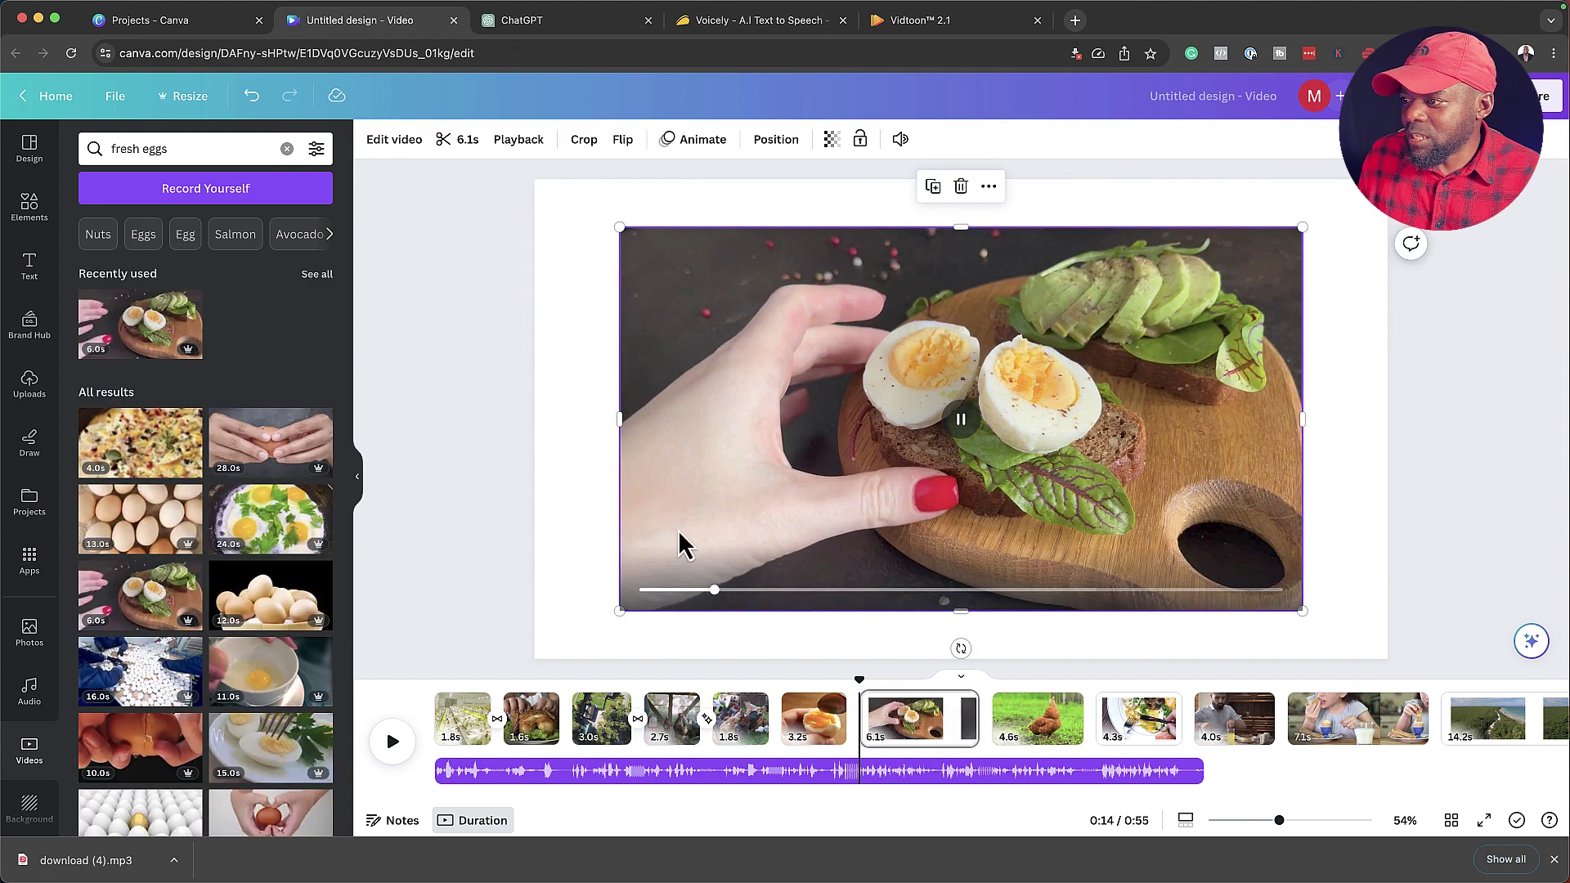
pyautogui.moveTo(619, 610); pyautogui.dragTo(534, 659)
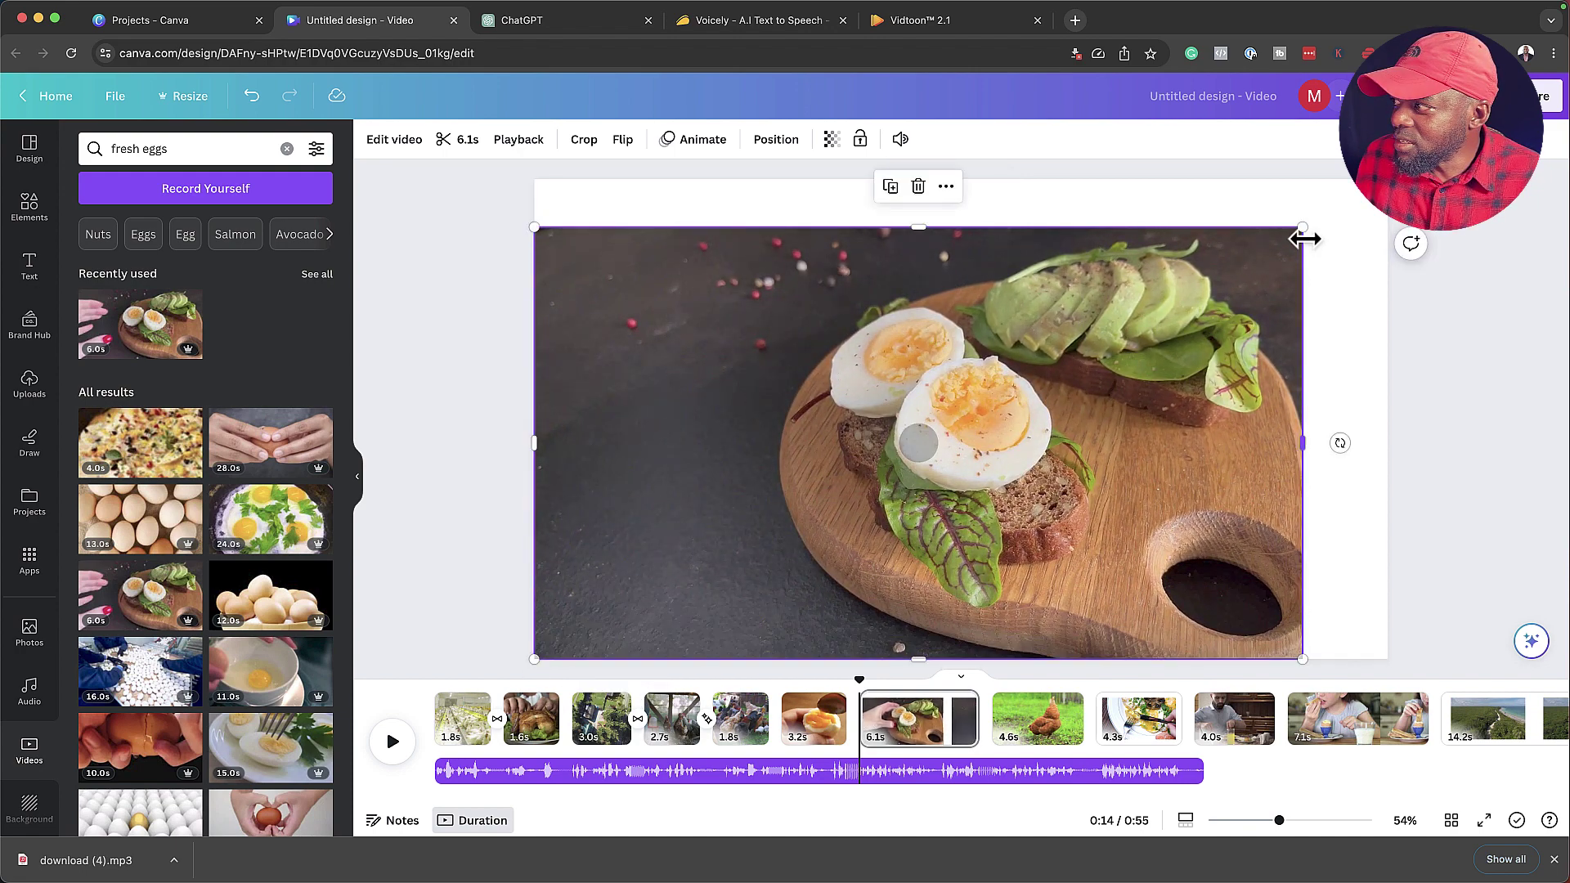
pyautogui.moveTo(1303, 231); pyautogui.dragTo(1365, 205)
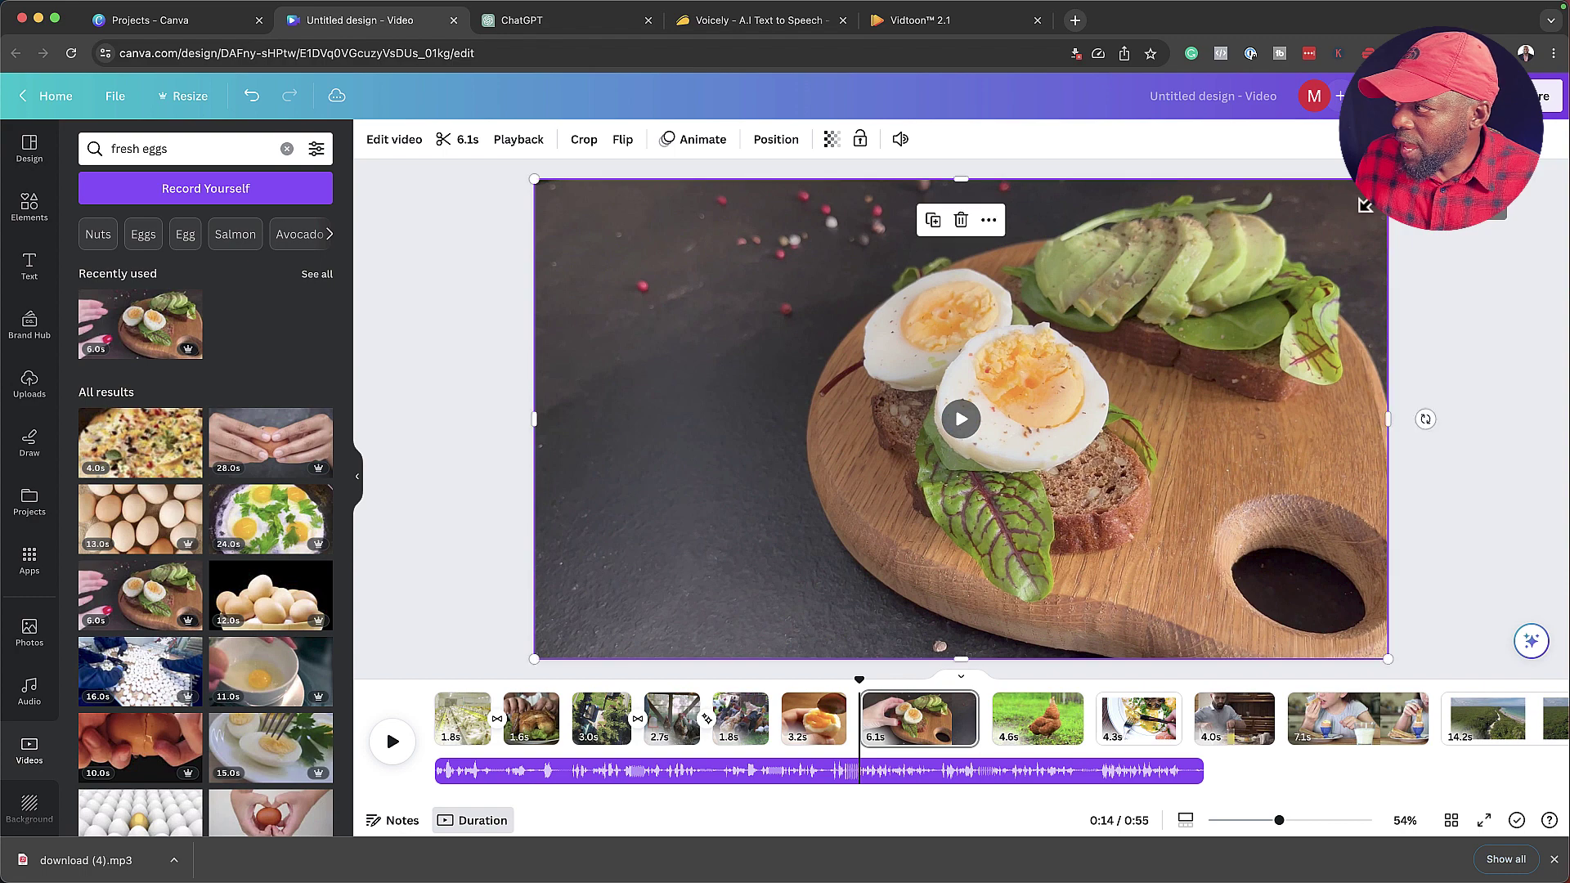
pyautogui.moveTo(965, 720); pyautogui.dragTo(376, 666)
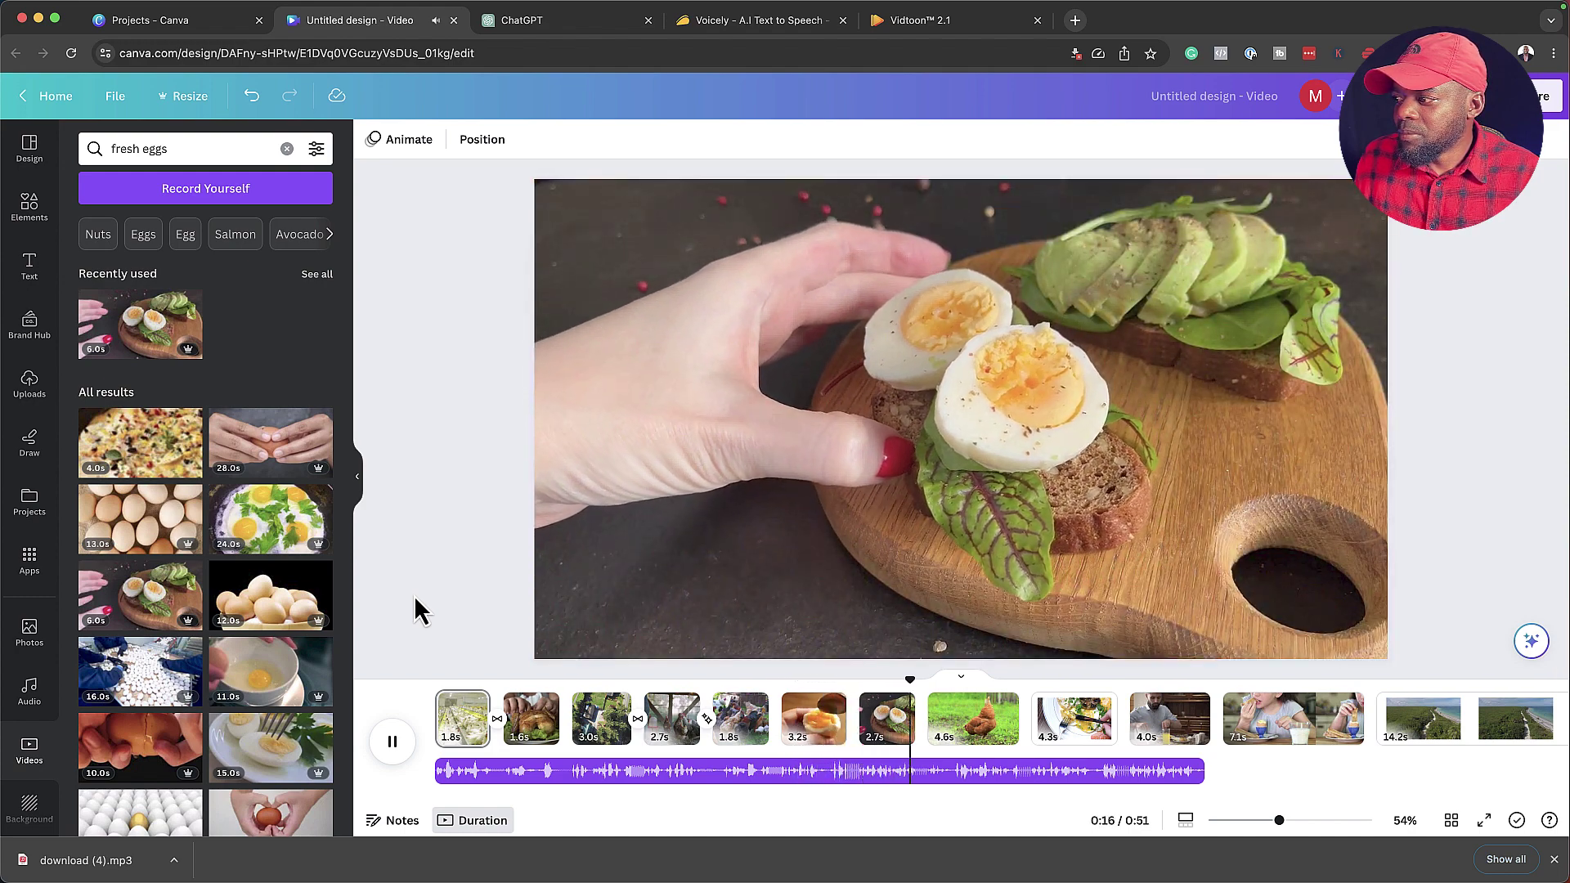
# - Pause the preview and bring up Share options for the 0:51 chicken video
pyautogui.click(394, 741)
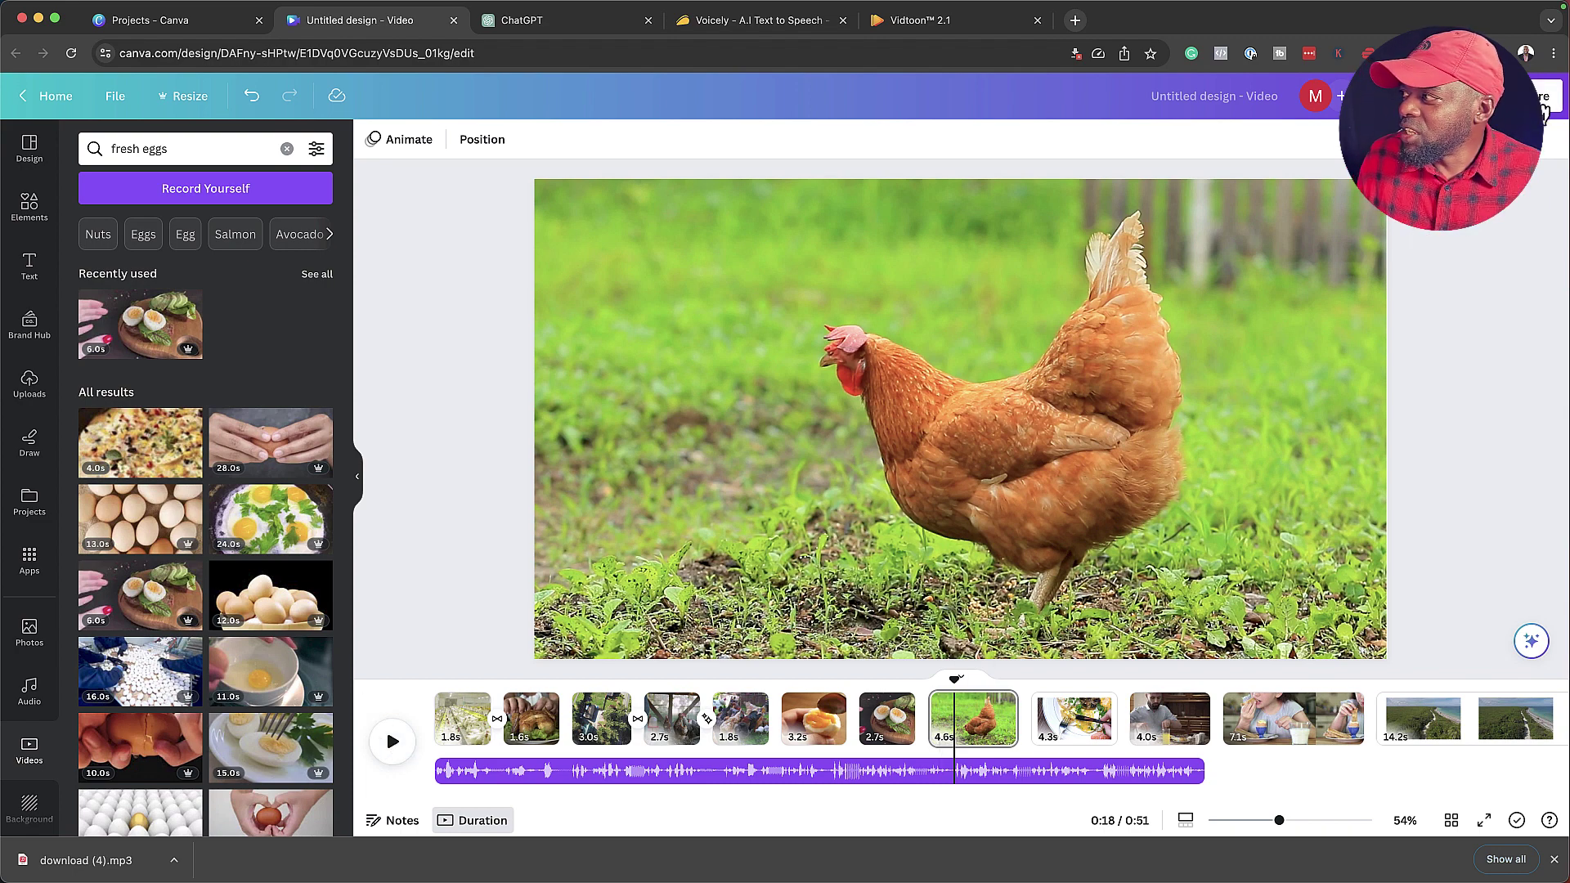
pyautogui.click(1545, 112)
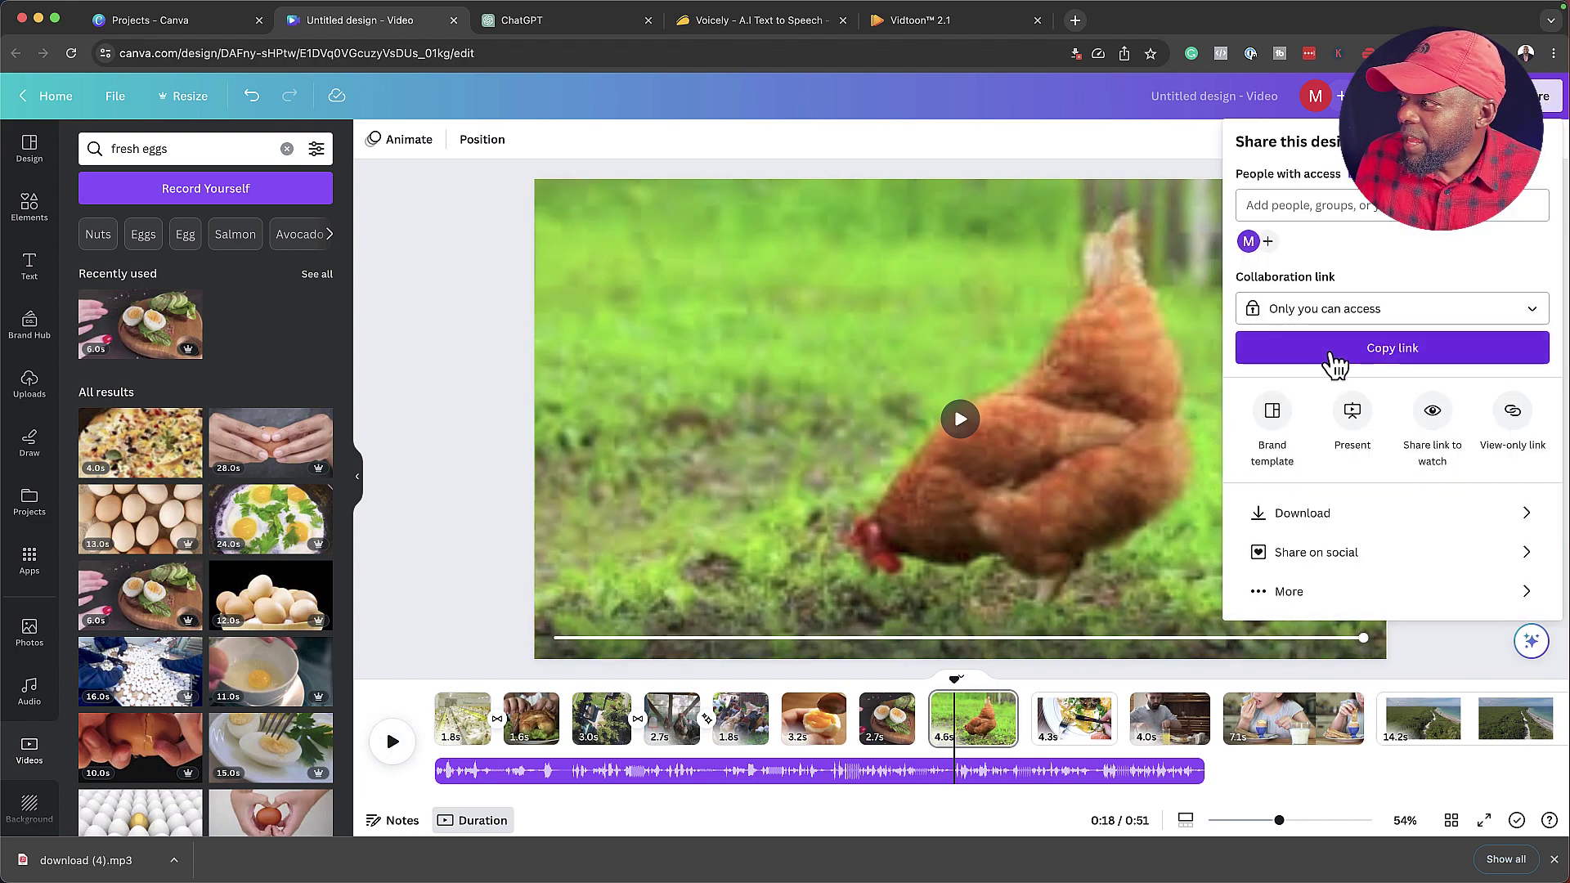